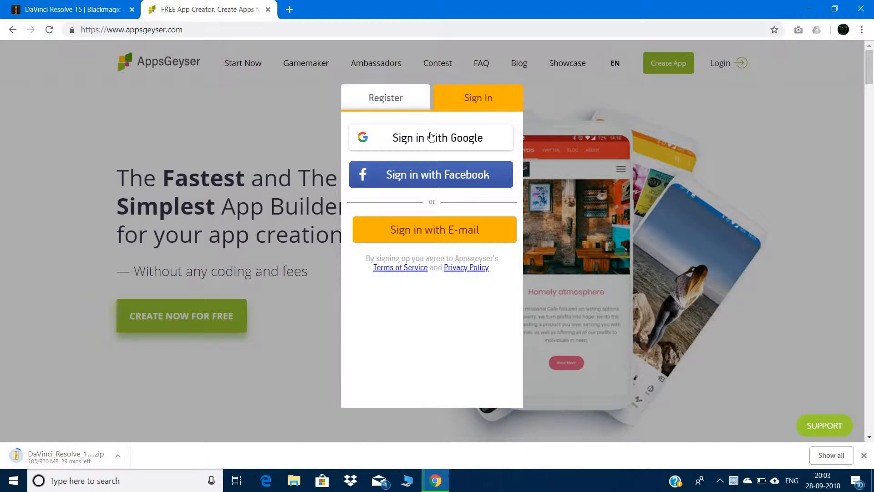
Step: Sign in with the Google account and restore the deleted Technoglide app from the dashboard
click(433, 138)
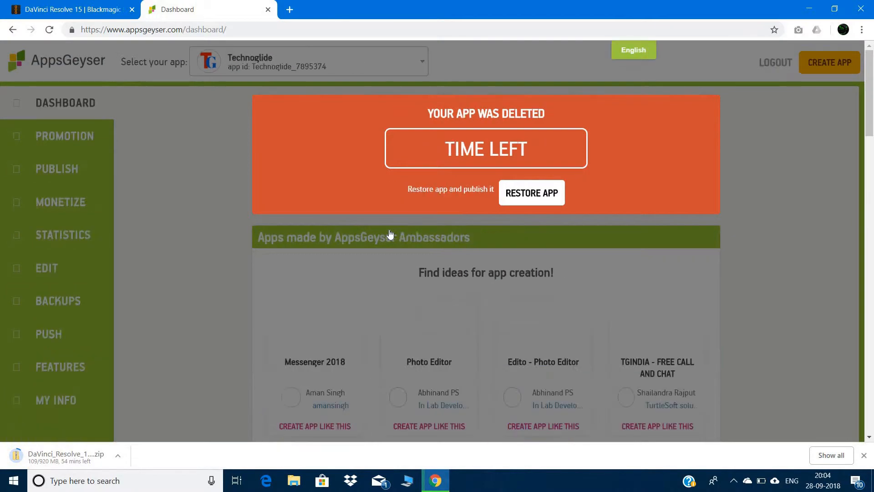
scroll(483, 190, down, 2)
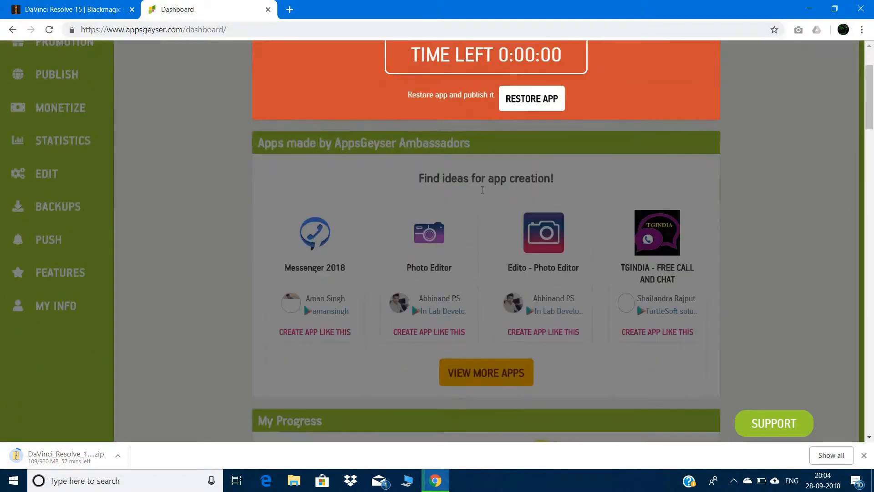
scroll(483, 190, down, 4)
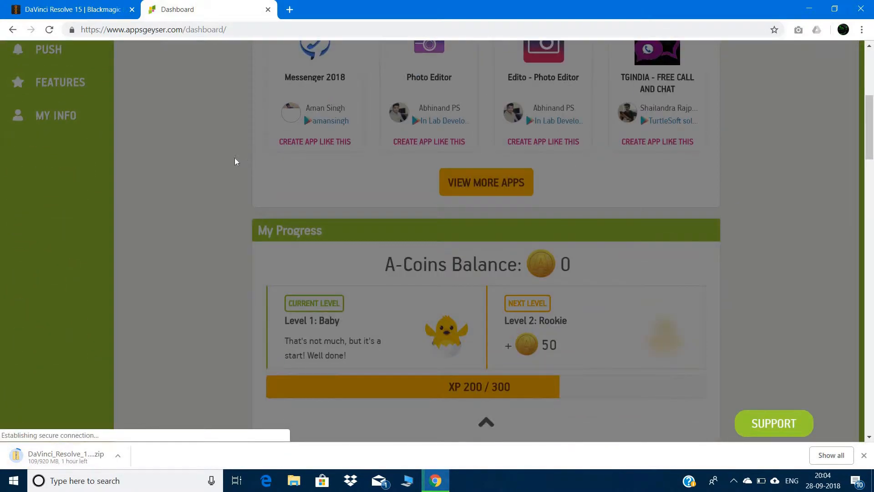
scroll(235, 158, up, 5)
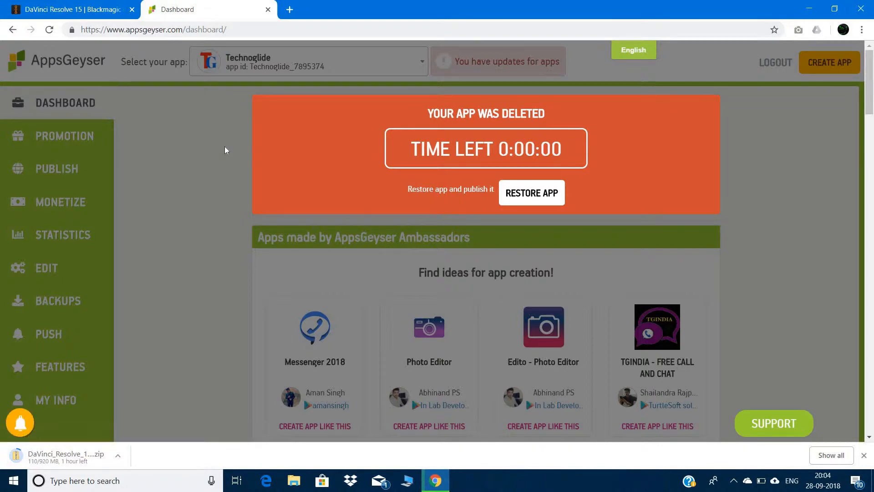
click(523, 192)
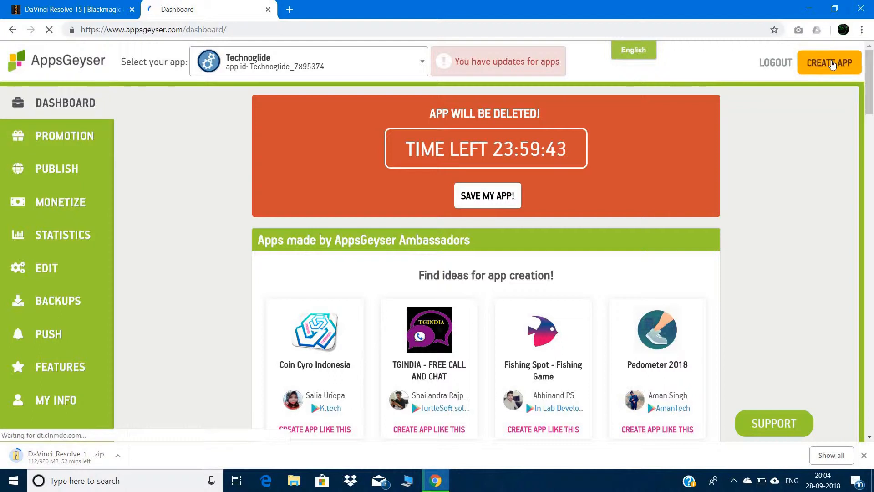
Step: Open the app creation page and look through the popular app templates
click(831, 62)
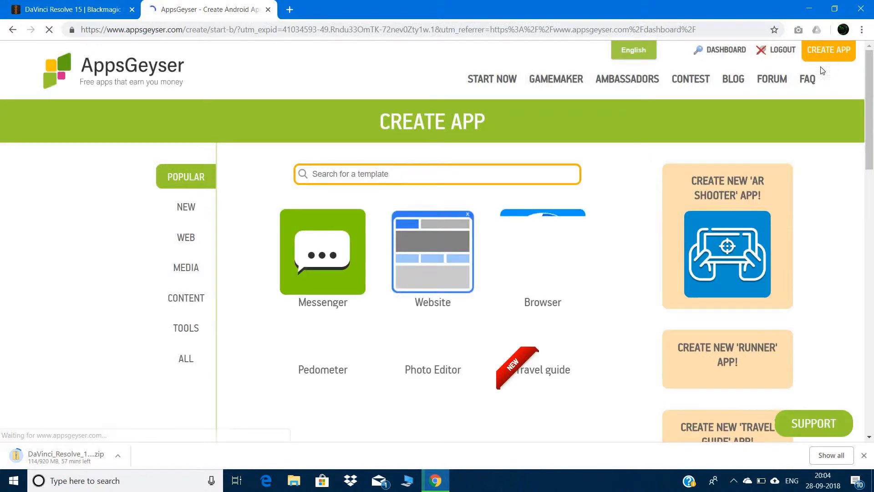
scroll(438, 204, down, 4)
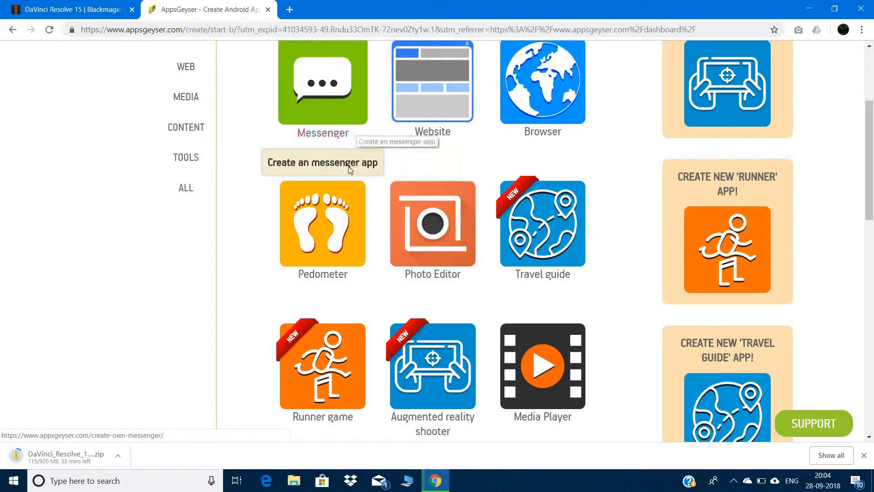
scroll(354, 152, down, 1)
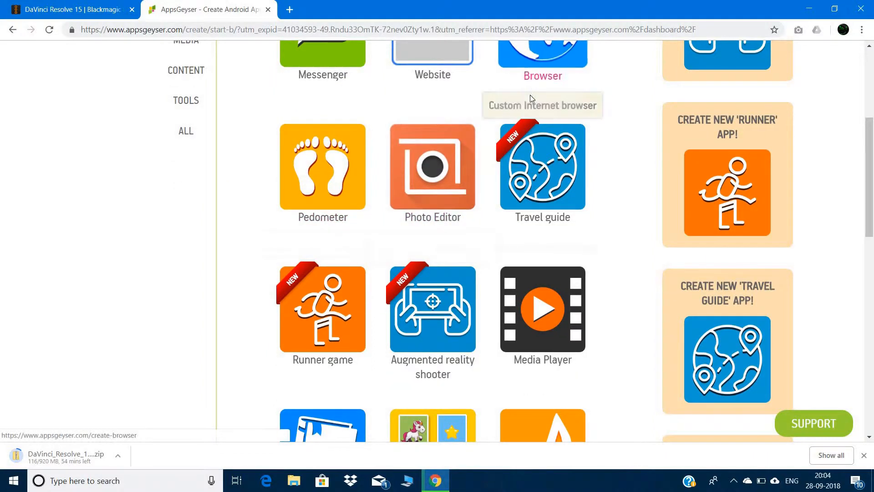
scroll(542, 163, up, 2)
scroll(532, 218, down, 3)
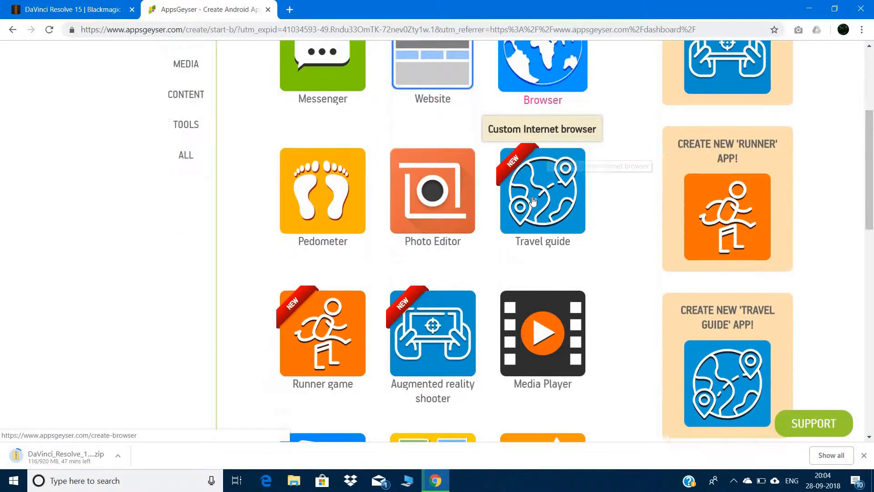
scroll(523, 245, down, 2)
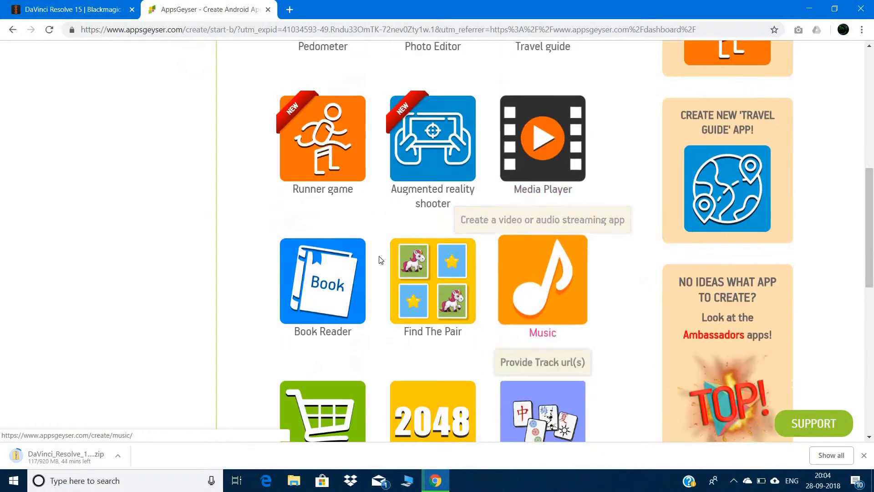
scroll(458, 283, down, 4)
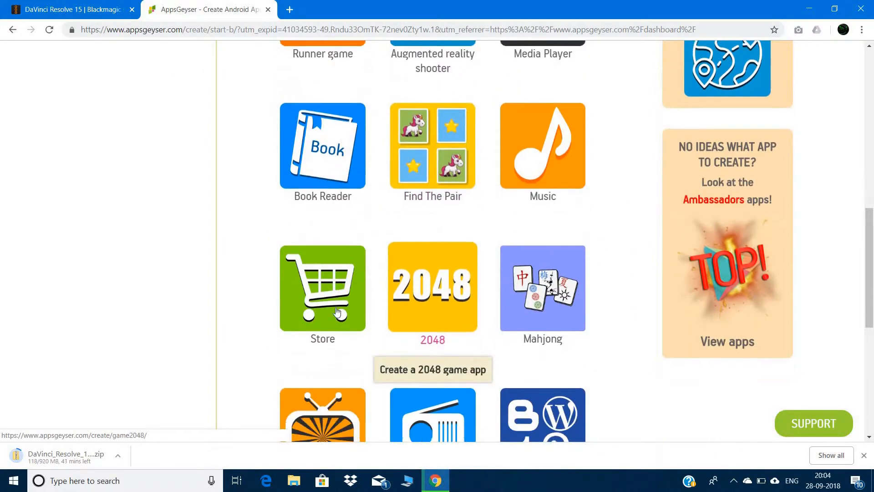
scroll(456, 300, down, 3)
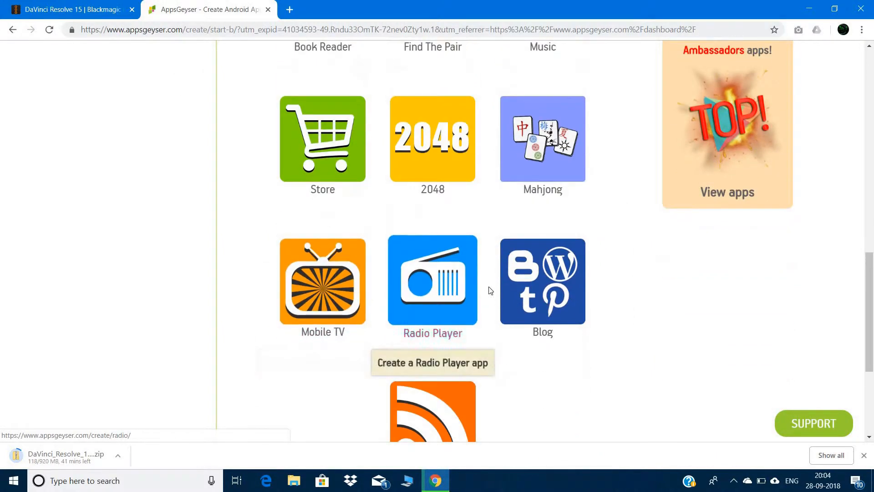
scroll(467, 286, up, 16)
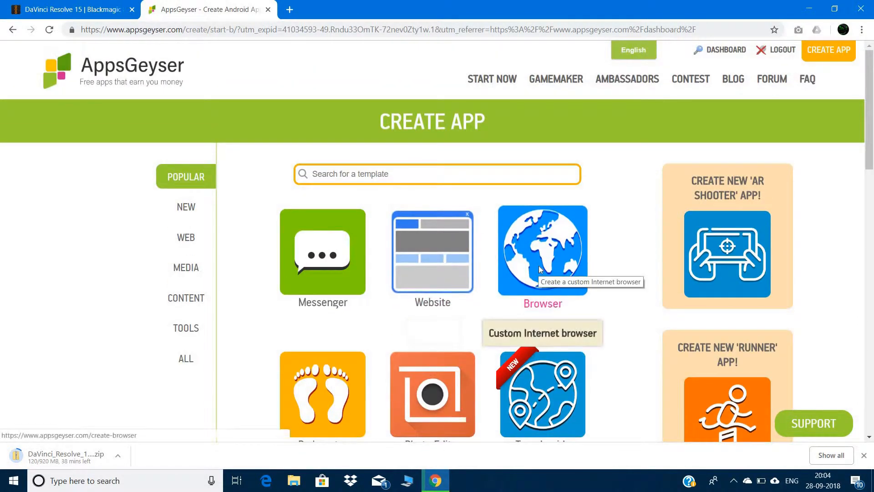
Step: Start a new app from the Browser template and continue past the template description to the bookmarks step
click(539, 269)
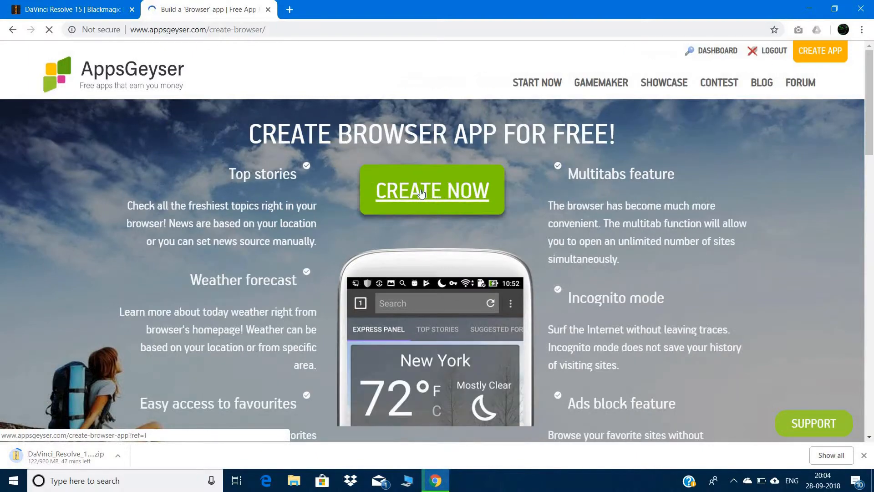
scroll(405, 198, down, 3)
scroll(414, 191, up, 3)
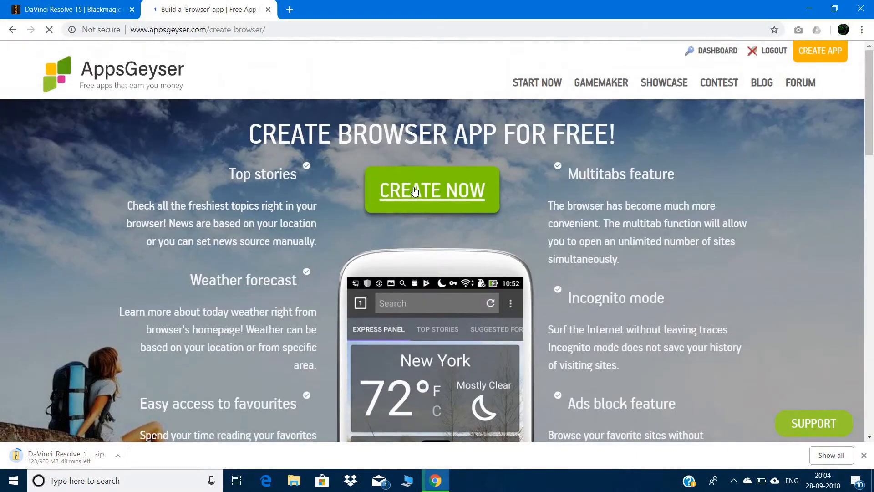
click(415, 191)
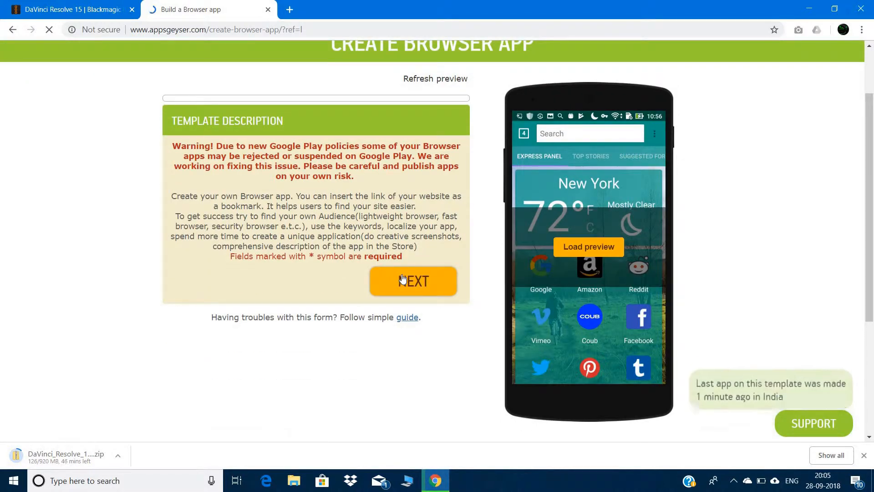
click(399, 276)
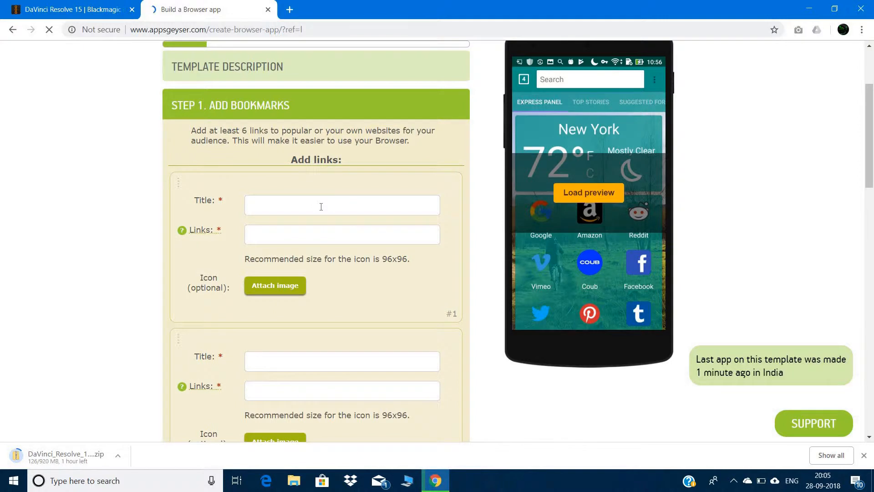
click(321, 206)
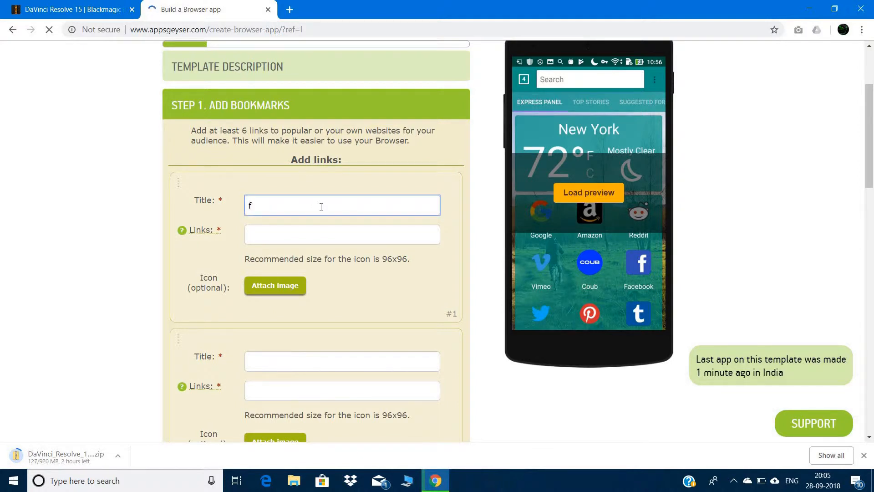
text(face)
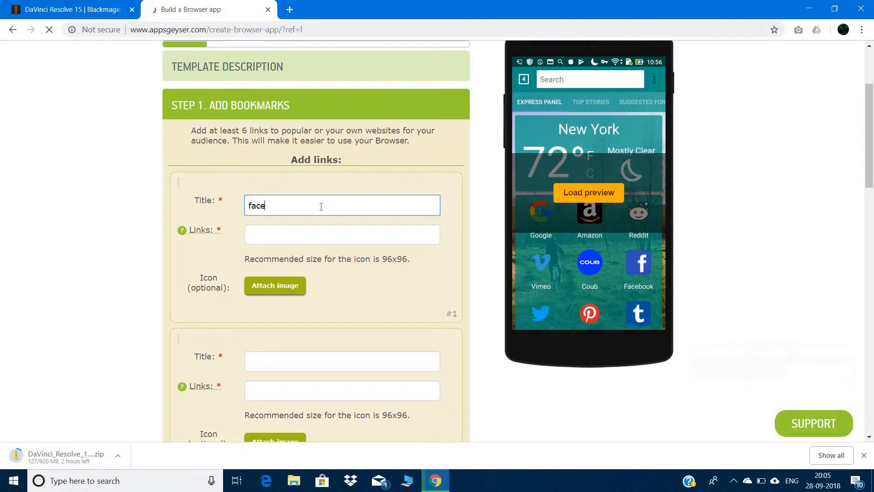
text(book)
click(315, 235)
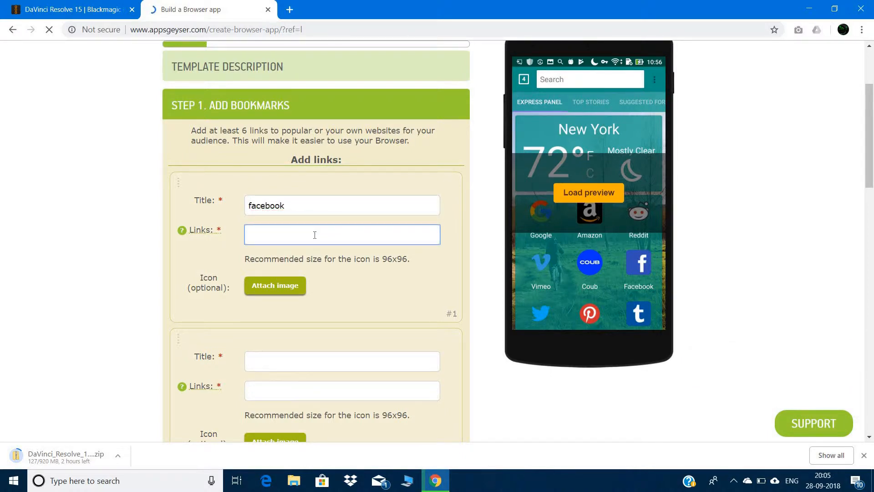
text(www.facebook.)
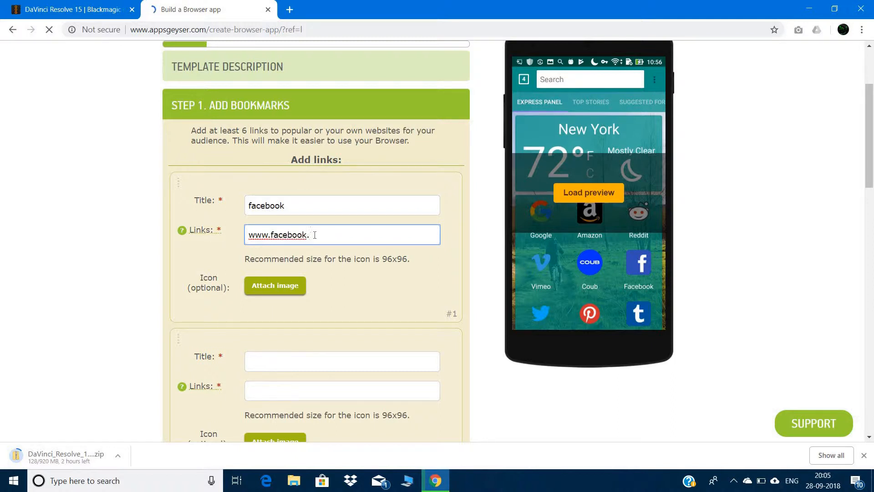
text(com)
scroll(293, 255, down, 2)
click(294, 245)
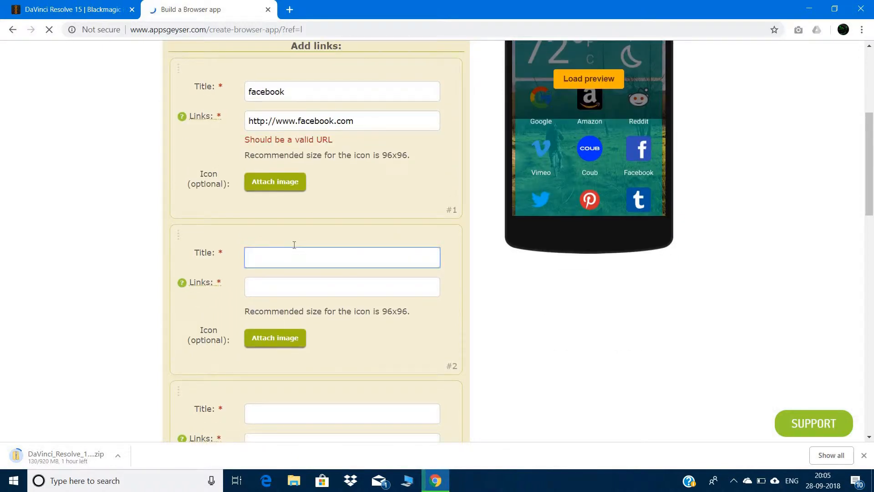
text(twitter)
click(291, 284)
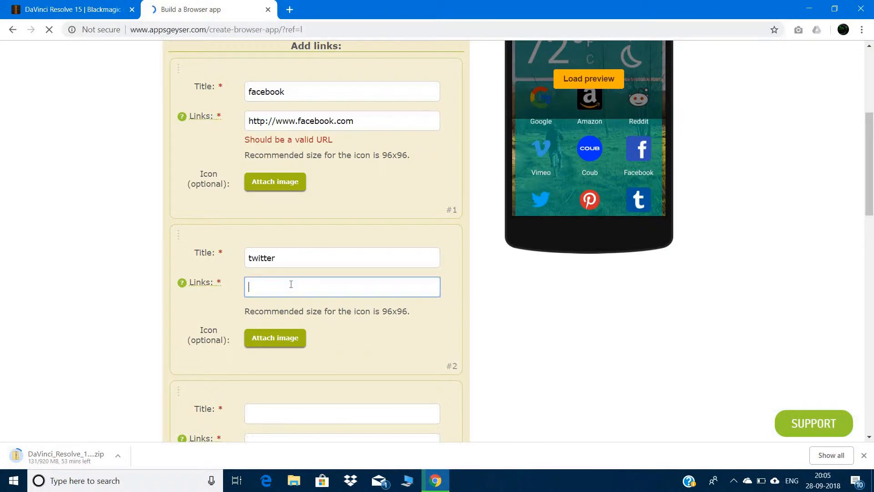
text(www.twitter.com)
scroll(268, 334, down, 3)
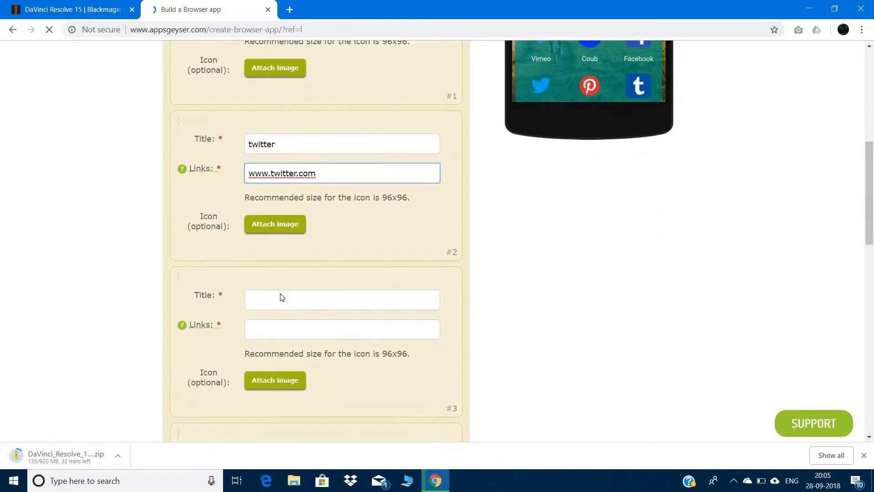
click(281, 299)
text(y)
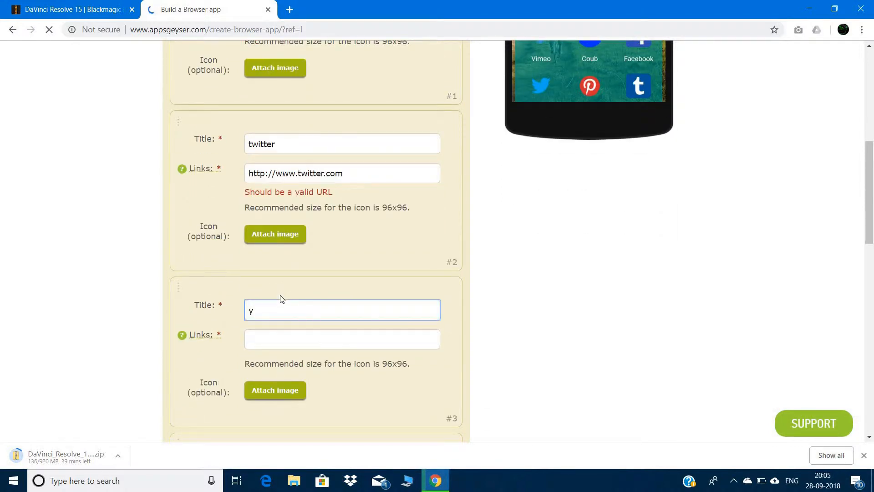
text(outube)
click(262, 338)
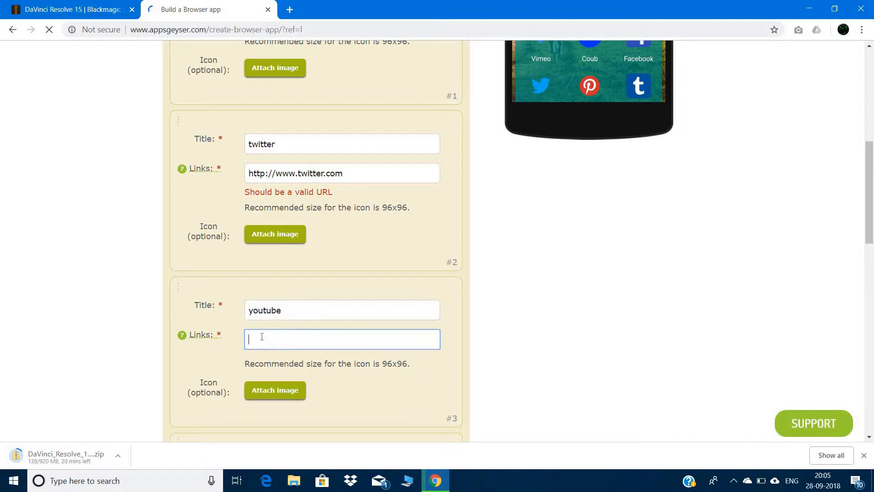
text(www.youtube.com)
scroll(262, 349, down, 2)
click(265, 352)
scroll(281, 281, down, 3)
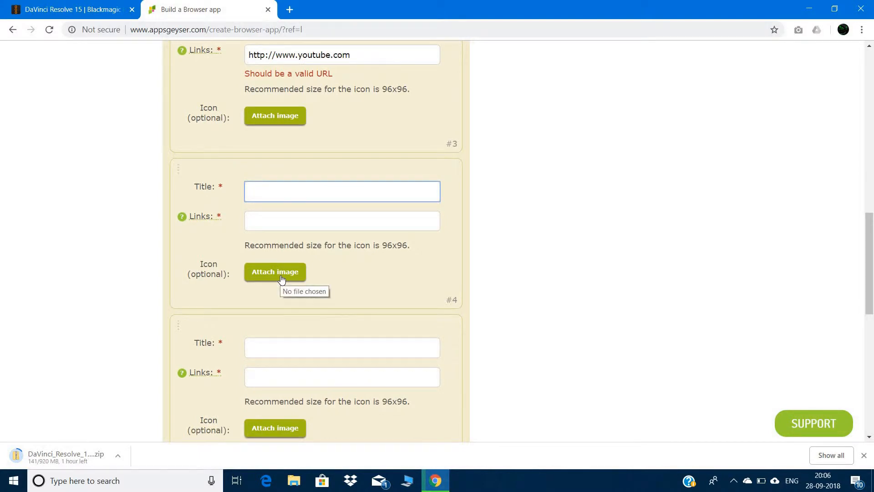
text(ama)
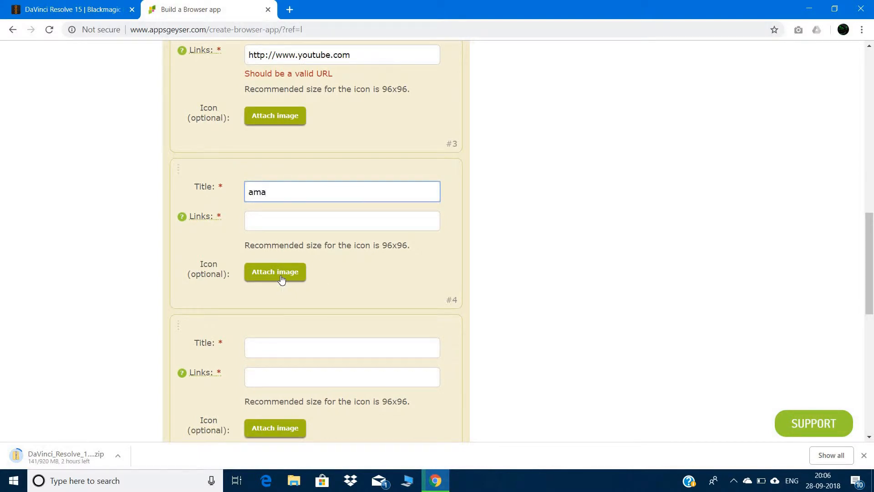
text(zon)
click(304, 227)
text(www)
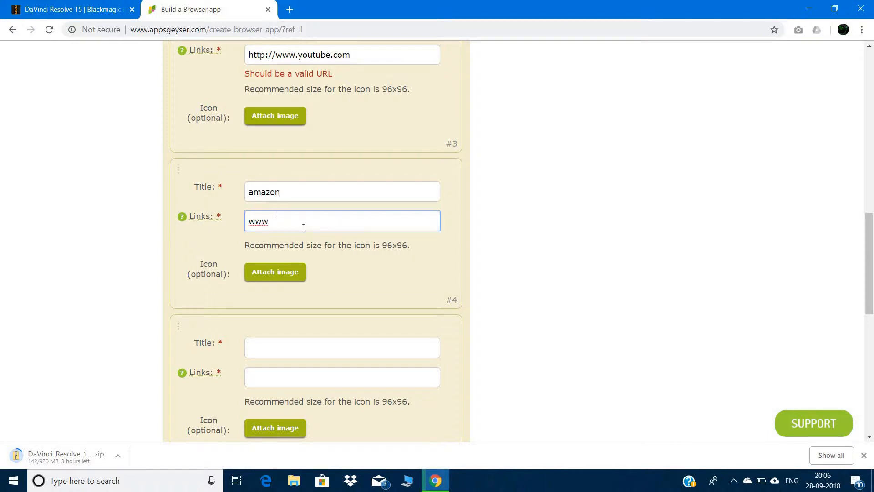
text(.amazon.com)
scroll(304, 229, down, 2)
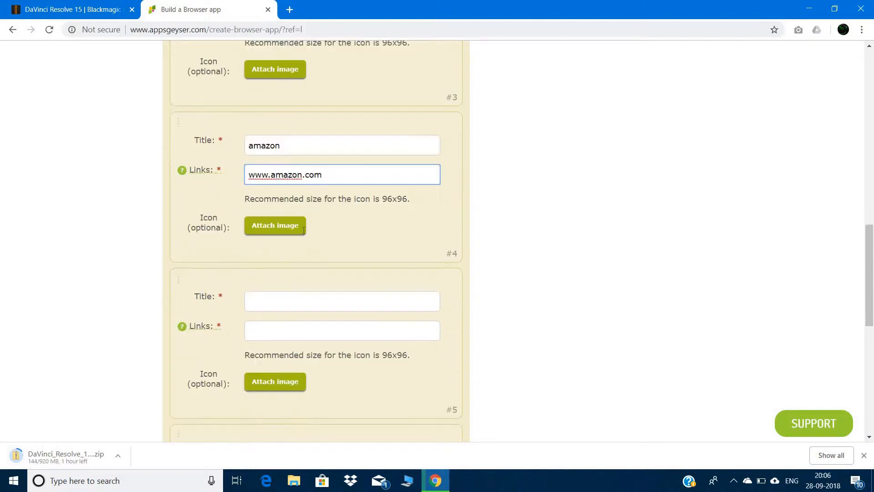
click(303, 231)
scroll(303, 231, down, 3)
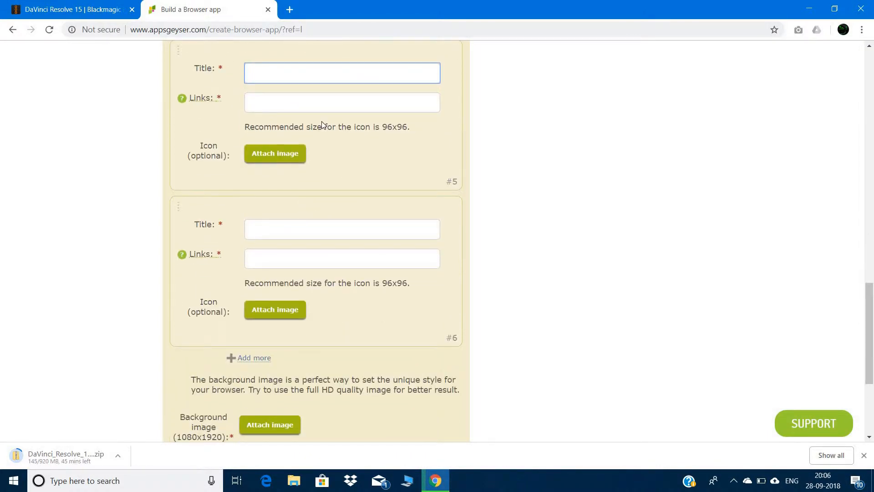
text(ebay)
click(329, 108)
text(www)
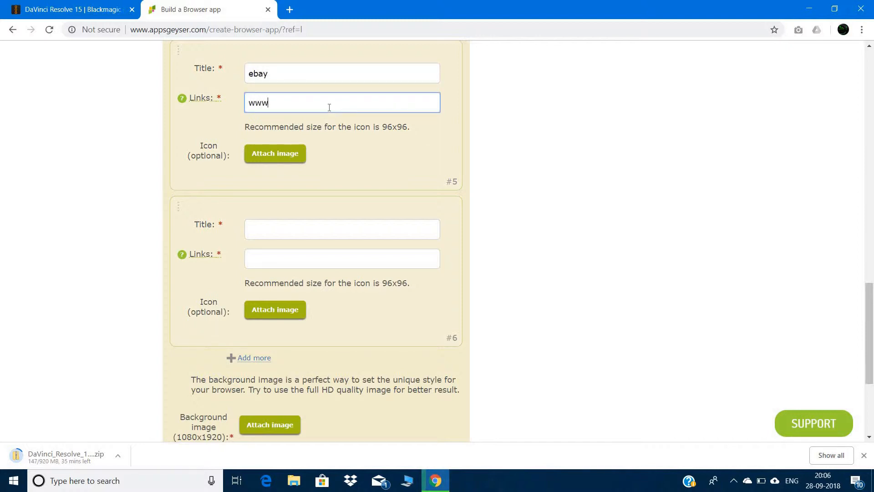
text(.ebay.com)
scroll(297, 187, down, 1)
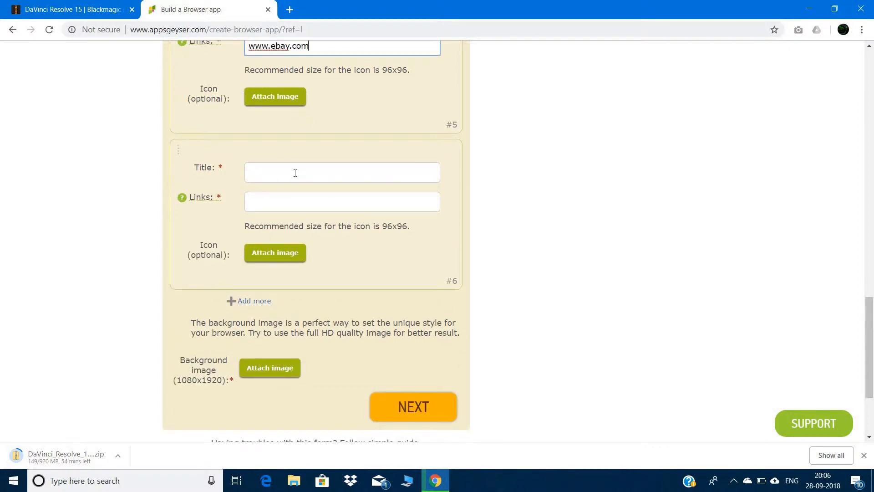
click(295, 173)
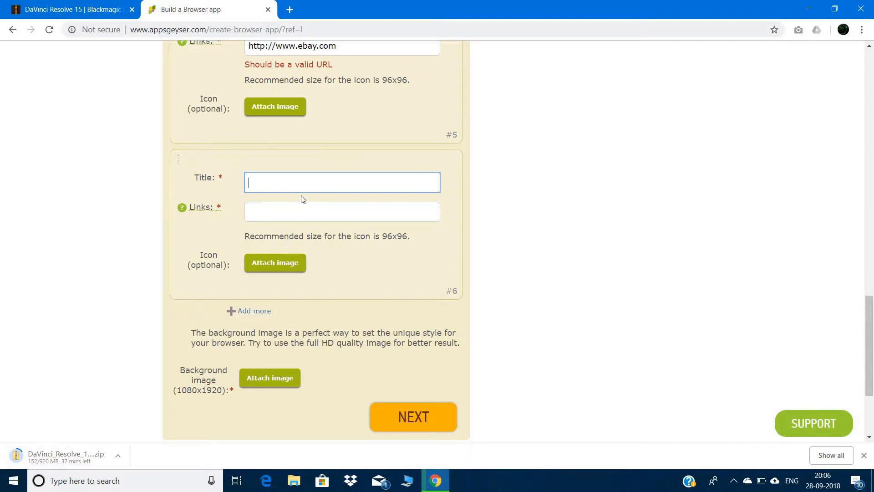
text(W)
key(BackSpace)
text(instagram)
key(BackSpace)
key(BackSpace)
key(BackSpace)
key(BackSpace)
key(BackSpace)
key(BackSpace)
key(BackSpace)
key(BackSpace)
key(BackSpace)
text(www)
click(291, 214)
text(www)
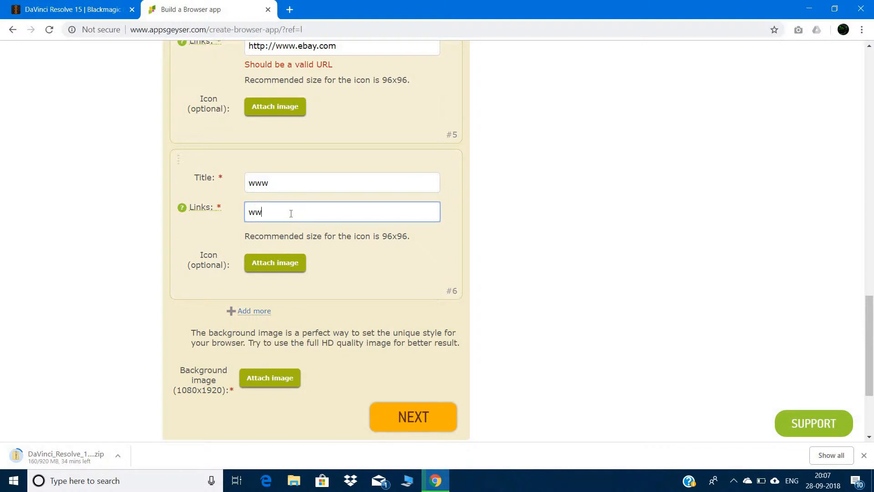
text(g)
key(BackSpace)
text(bing.com)
click(288, 180)
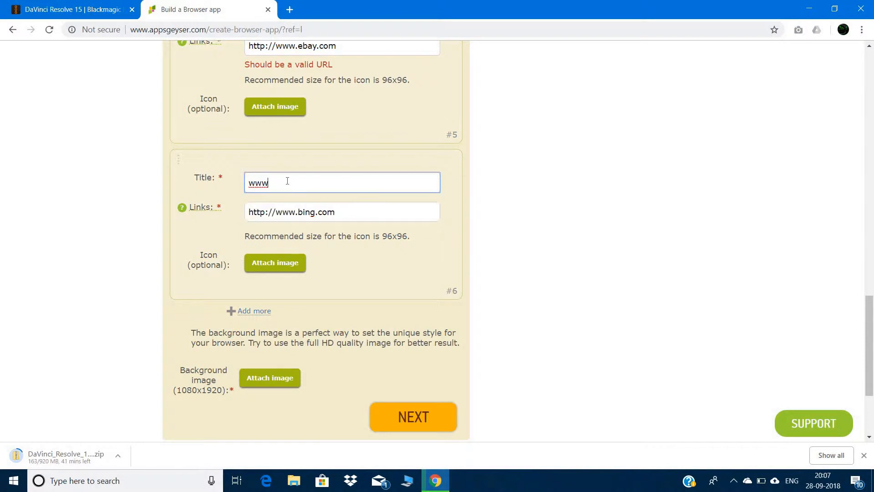
key(BackSpace)
key(BackSpace)
key(BackSpace)
text(bing)
Step: Review the last bookmark entries and try to continue to the next step without attaching a background image
scroll(279, 181, down, 2)
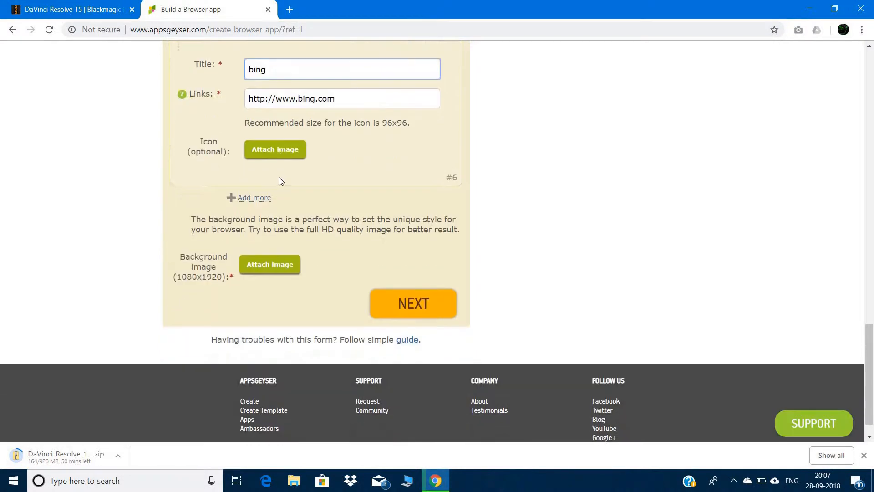
scroll(279, 180, down, 1)
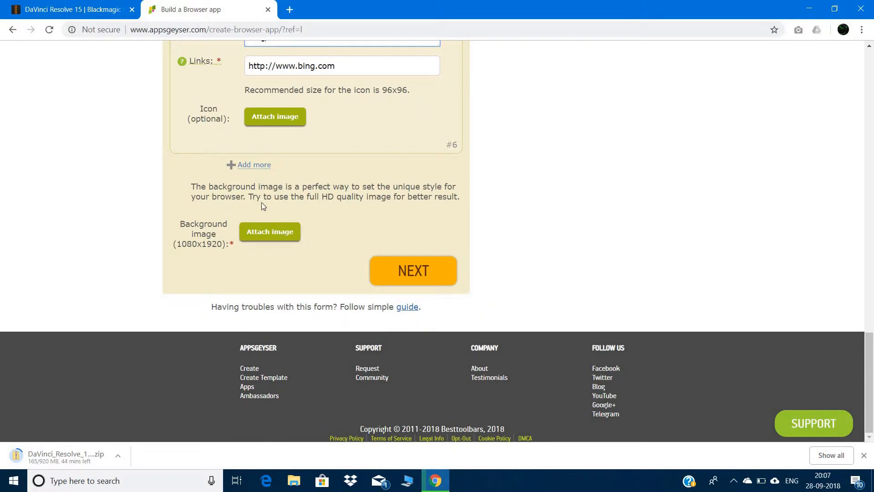
scroll(252, 199, up, 1)
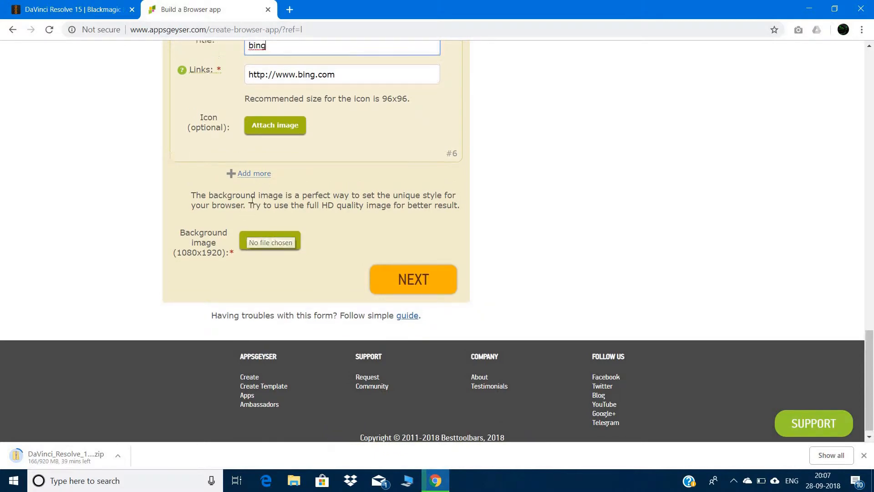
scroll(252, 200, up, 3)
scroll(271, 138, up, 1)
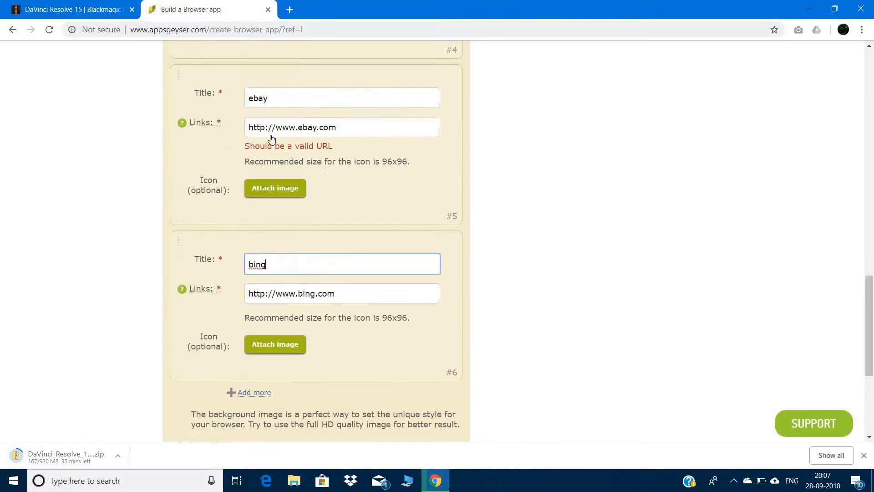
scroll(285, 148, down, 5)
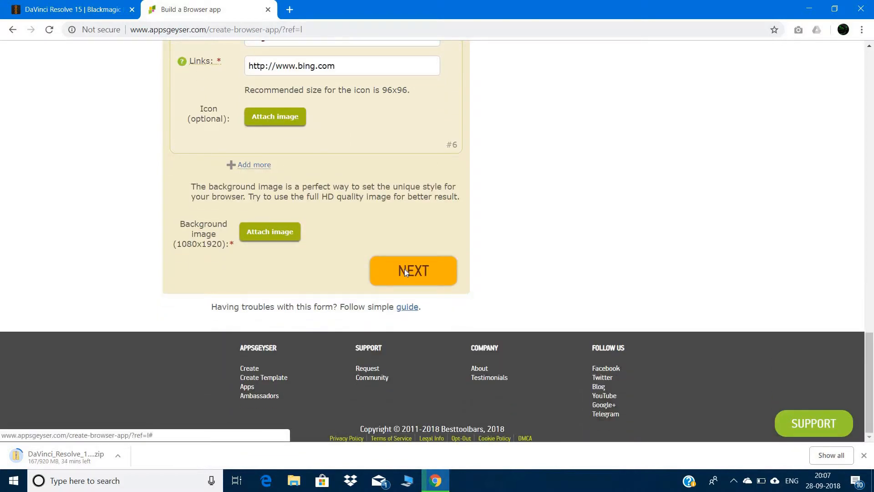
click(404, 271)
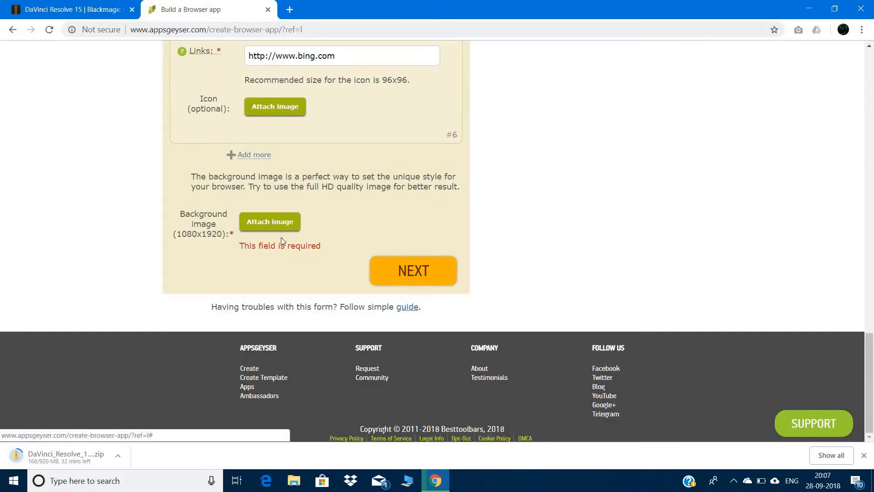
Step: Attach the wallpaper.wiki 3d-cubes image from Downloads as the background, crop it with the default frame, and continue to the home page step
click(265, 221)
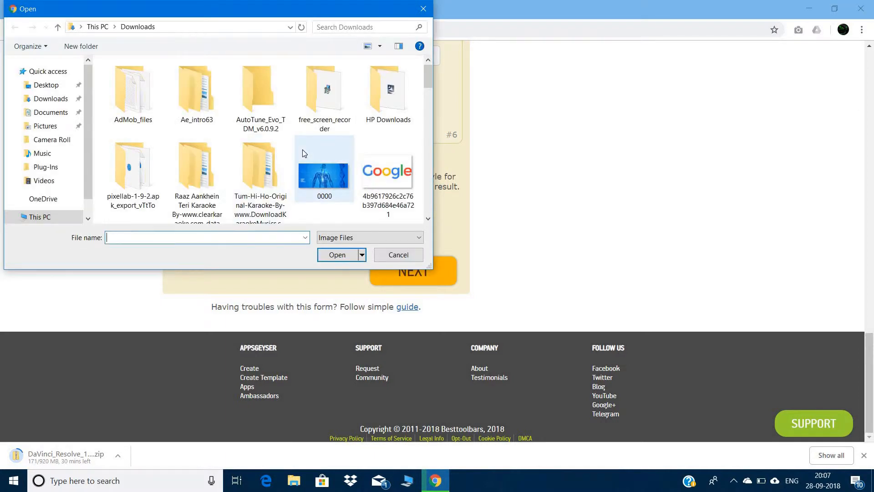
scroll(304, 151, down, 3)
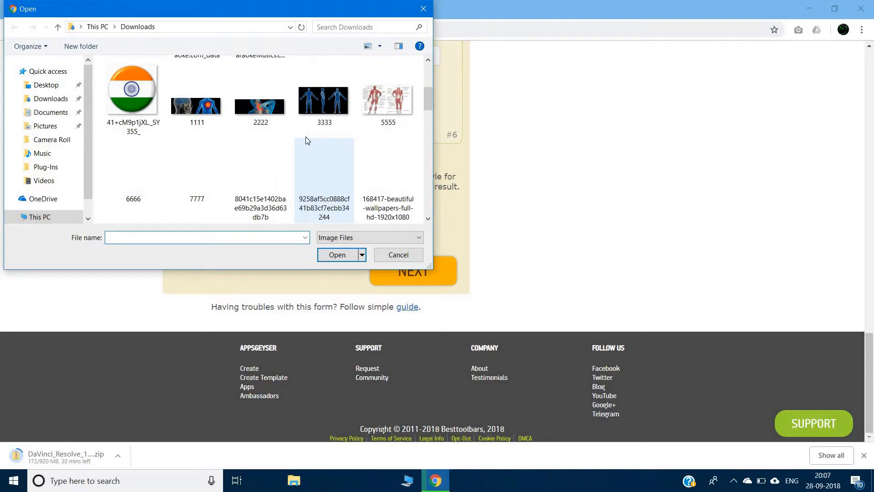
scroll(299, 149, down, 1)
scroll(314, 128, down, 2)
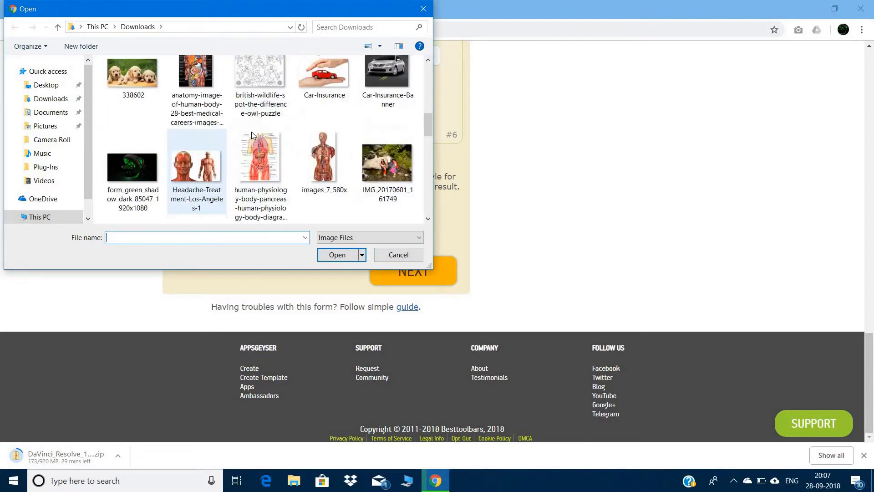
scroll(283, 132, down, 3)
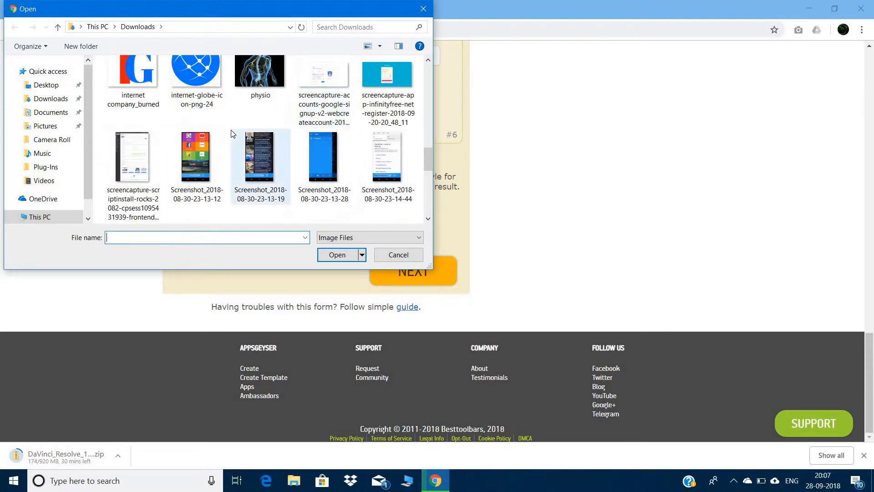
scroll(258, 117, down, 2)
scroll(323, 105, down, 2)
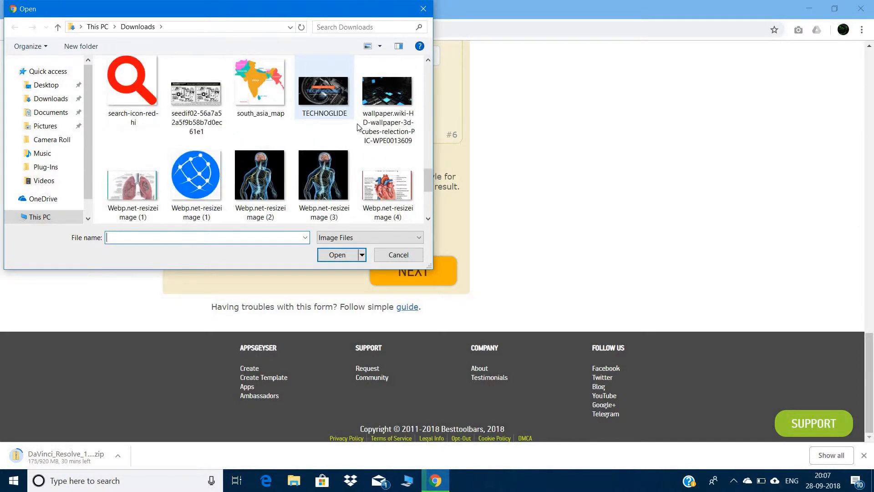
click(389, 100)
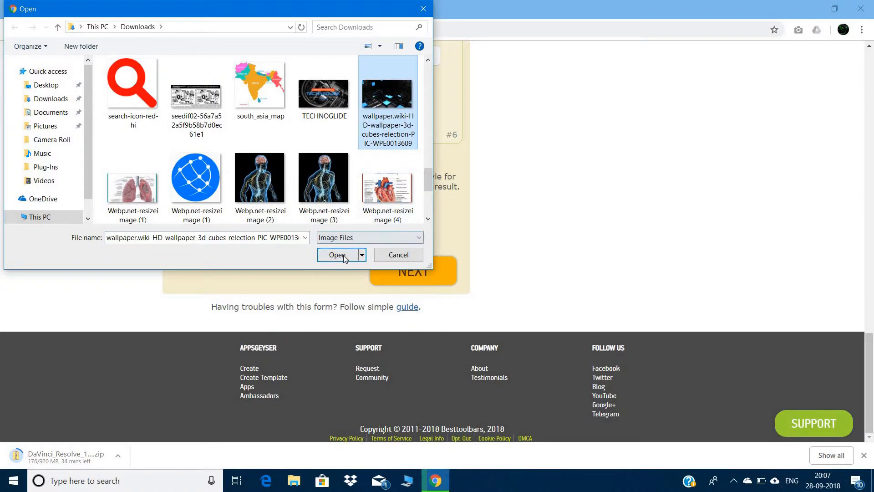
click(338, 255)
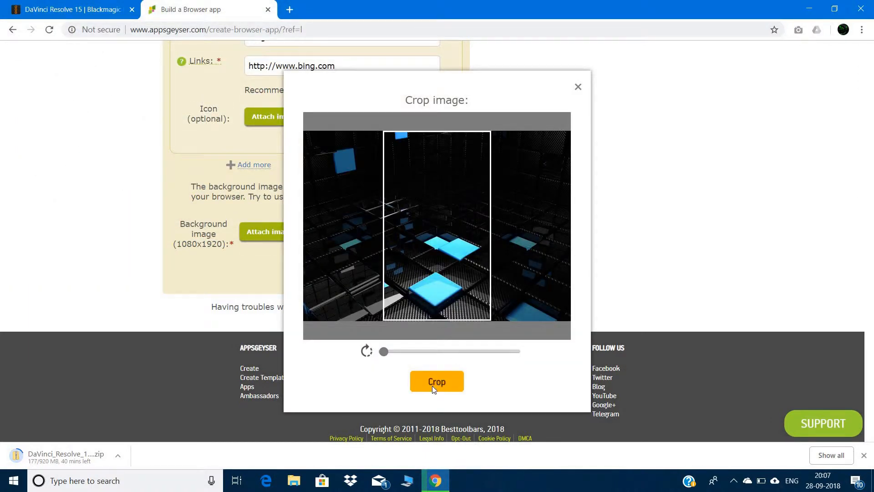
click(433, 384)
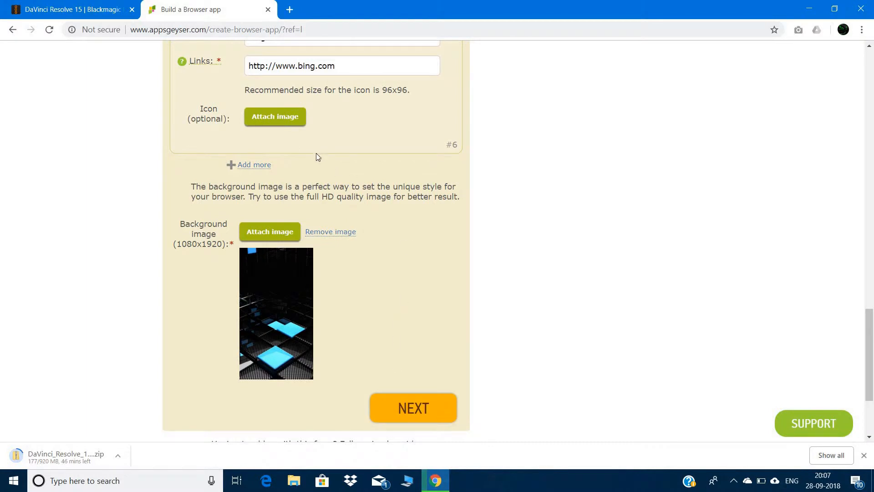
click(405, 416)
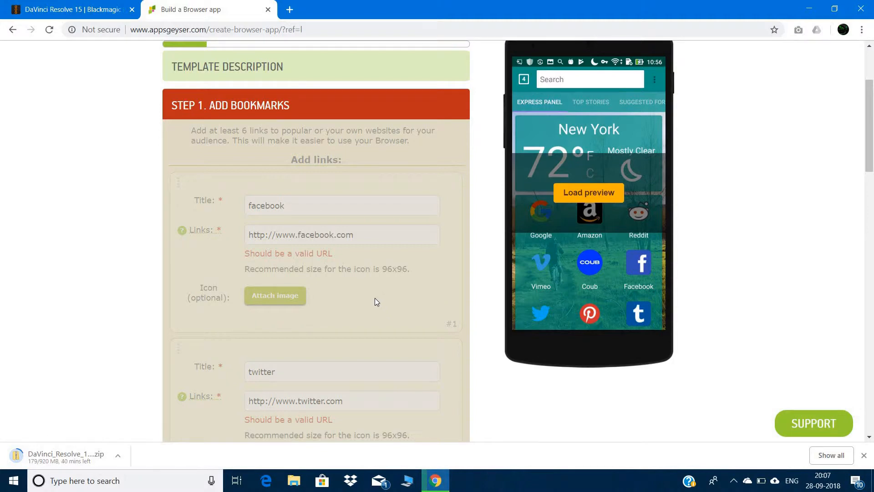
Step: Choose the solid two-column downloads widget type, set its color to magenta, and enable the downloads widget
scroll(288, 277, down, 3)
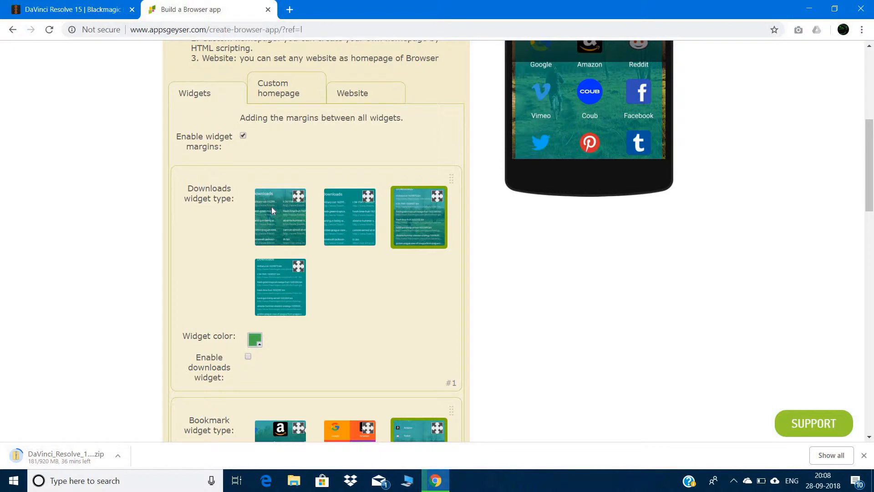
scroll(271, 207, down, 1)
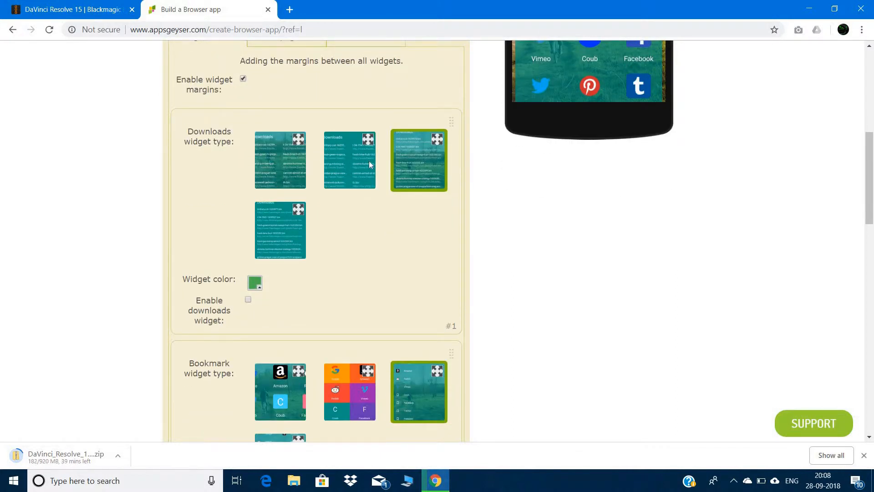
click(347, 165)
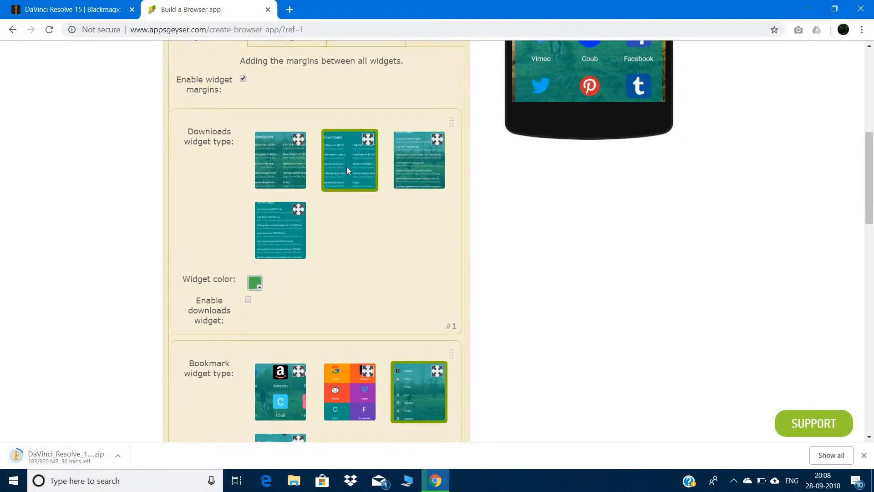
scroll(270, 185, down, 2)
click(254, 173)
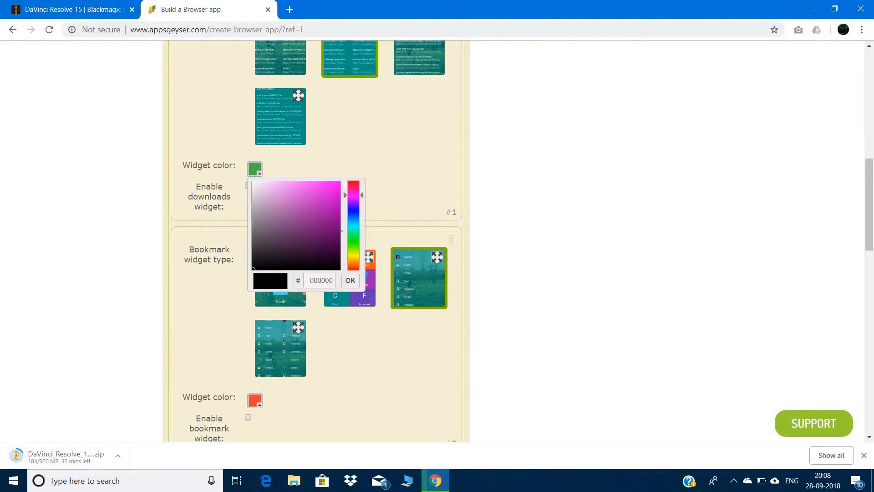
click(321, 197)
click(350, 280)
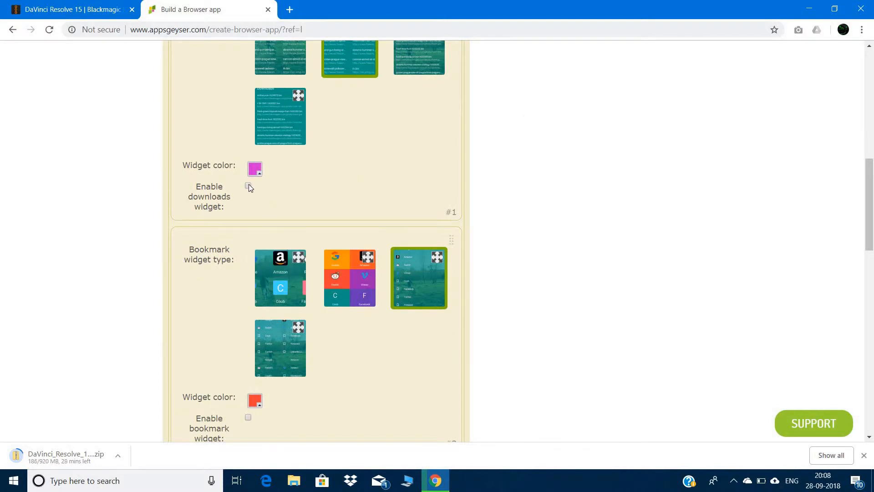
Step: Choose the multicolored tile grid as the bookmark widget type
scroll(286, 230, down, 4)
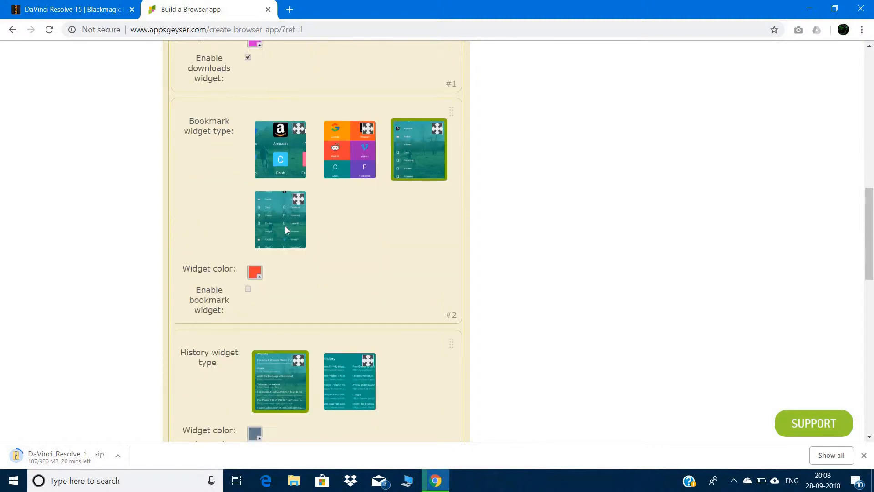
click(340, 119)
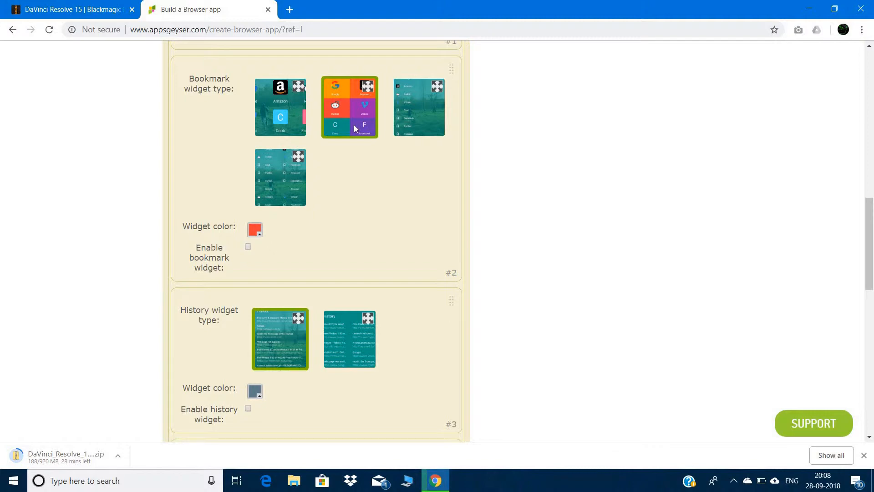
Step: Keep the single-column history widget type and set its widget color to 8f811d
scroll(332, 165, down, 6)
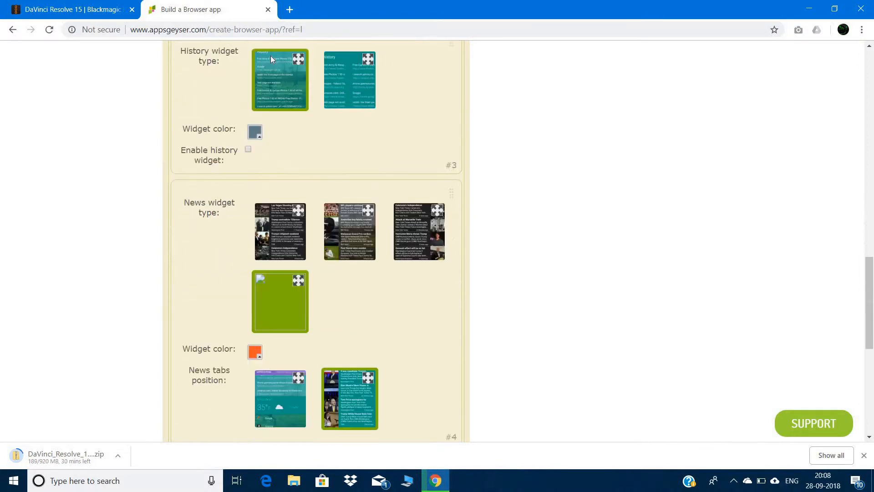
scroll(269, 78, down, 1)
scroll(259, 109, up, 3)
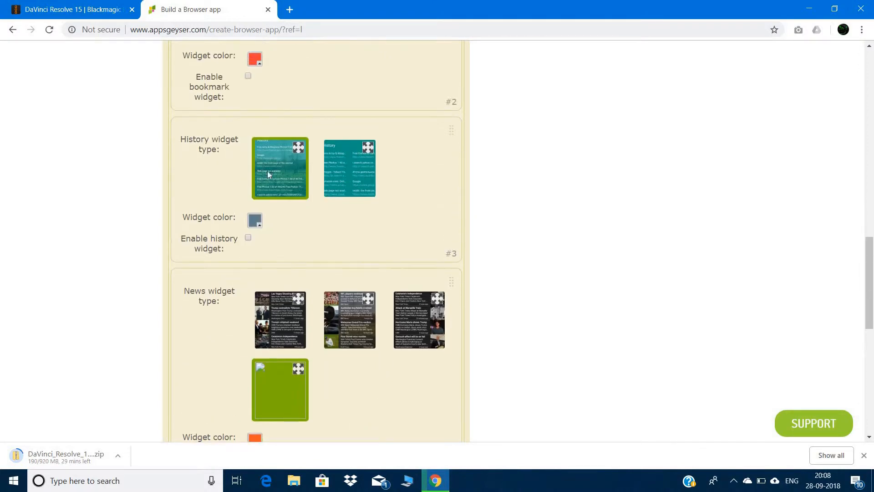
click(347, 164)
click(276, 197)
click(255, 220)
click(305, 245)
drag(317, 270, 358, 273)
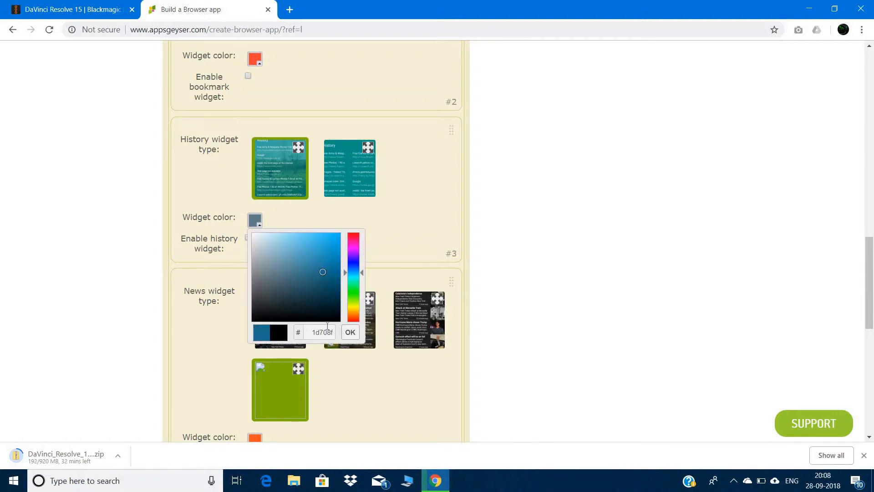
click(354, 308)
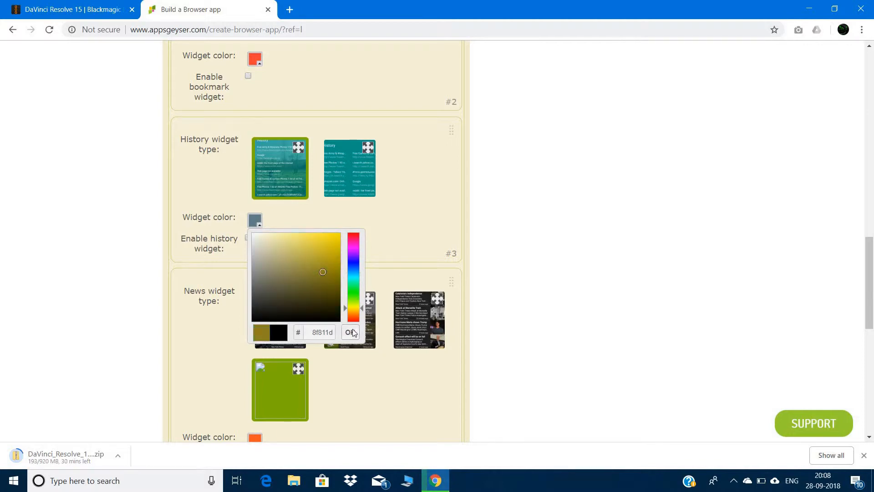
click(354, 333)
Step: Set the news widget's color to bd2fbd
scroll(271, 221, down, 2)
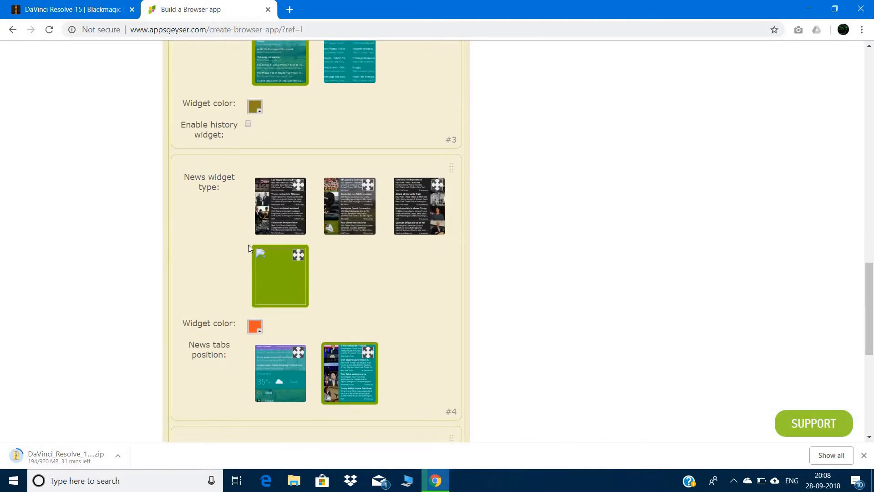
scroll(248, 244, down, 2)
click(255, 212)
click(319, 247)
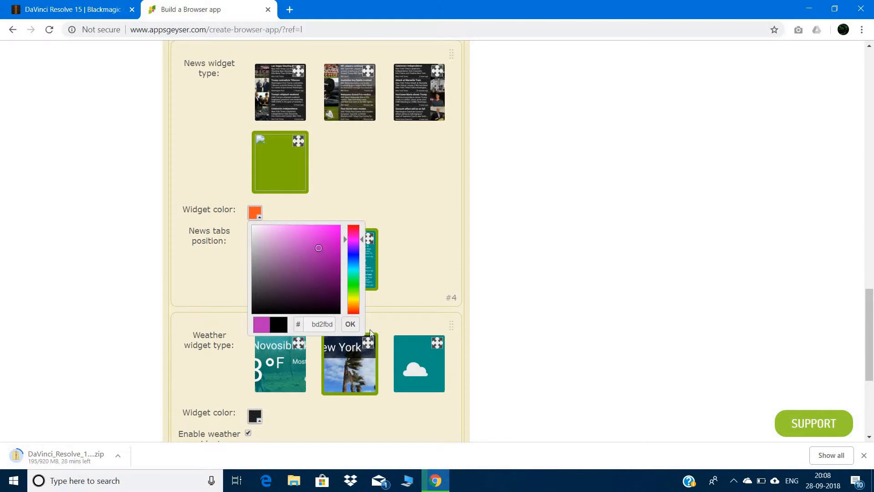
click(351, 325)
Step: Settle on the New York photo style for the weather widget and continue to the appearance settings
scroll(339, 329, down, 2)
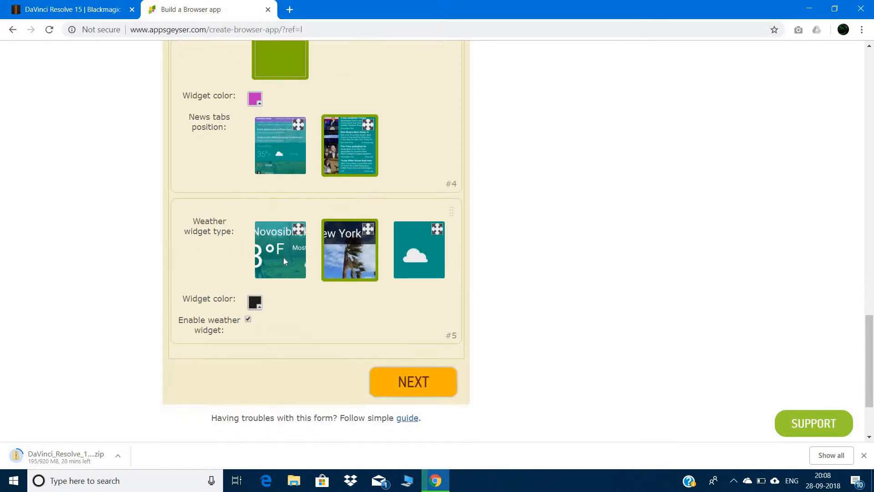
click(282, 256)
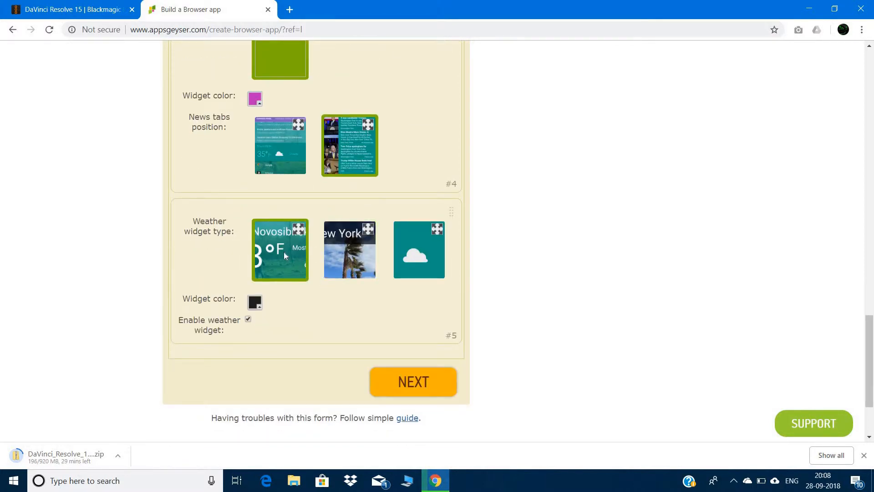
click(348, 250)
scroll(404, 269, down, 2)
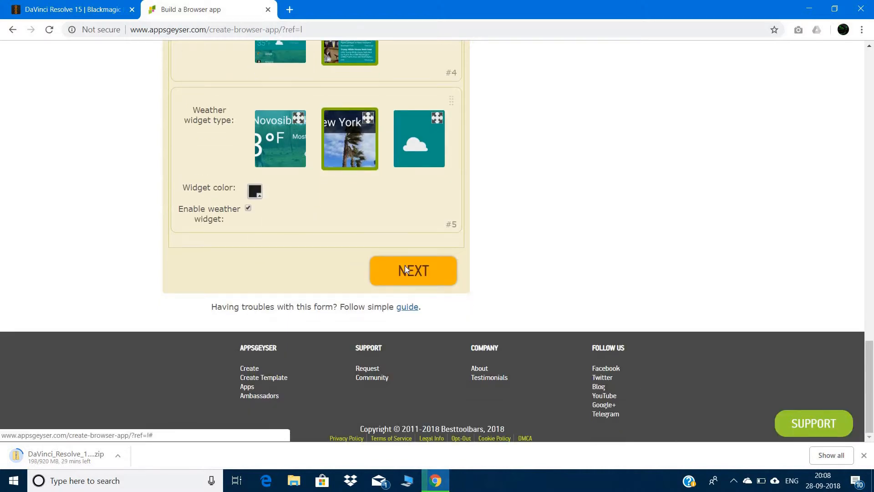
click(407, 270)
scroll(402, 268, down, 1)
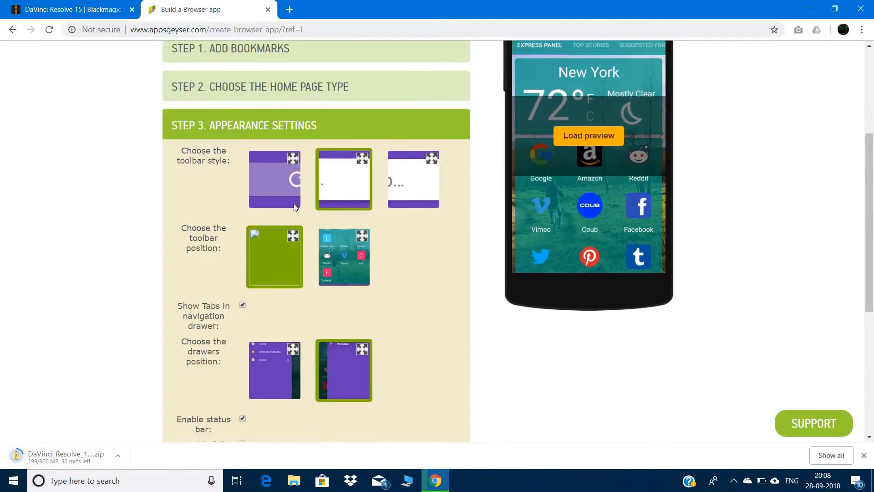
scroll(353, 175, down, 1)
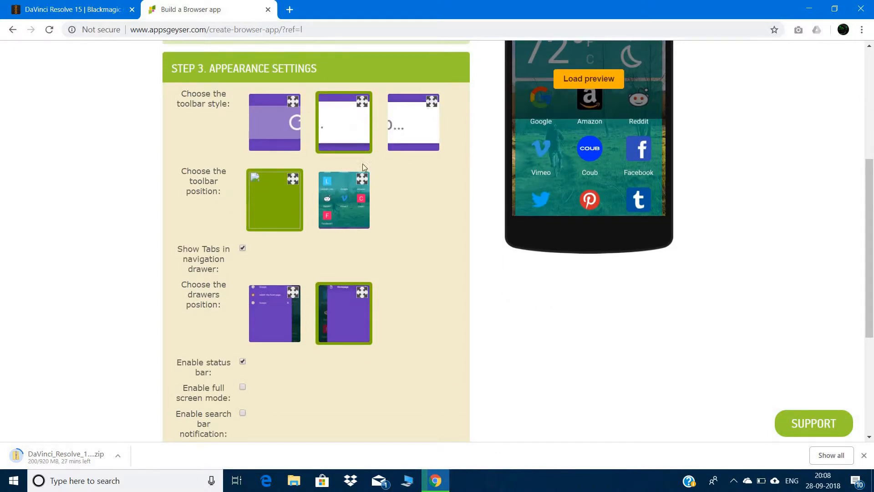
Step: Choose the second toolbar position option, the one with the teal bookmark grid, and continue to the app name section
scroll(352, 141, down, 1)
click(351, 140)
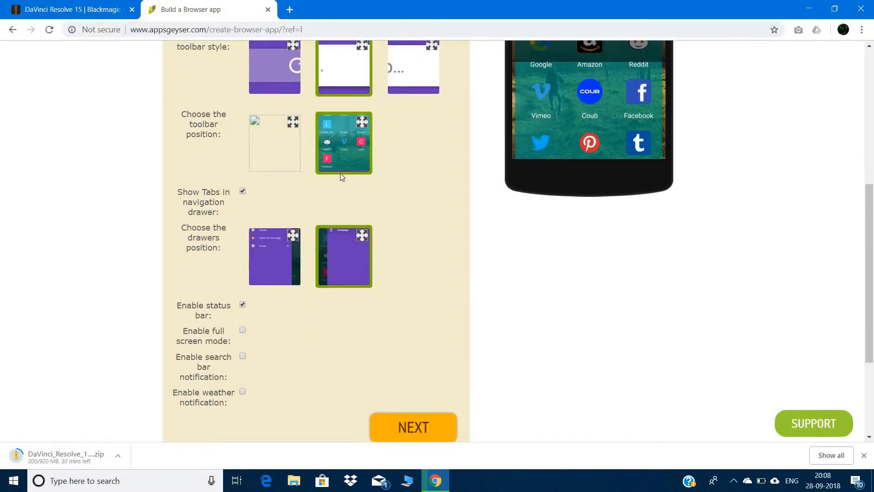
scroll(340, 173, down, 2)
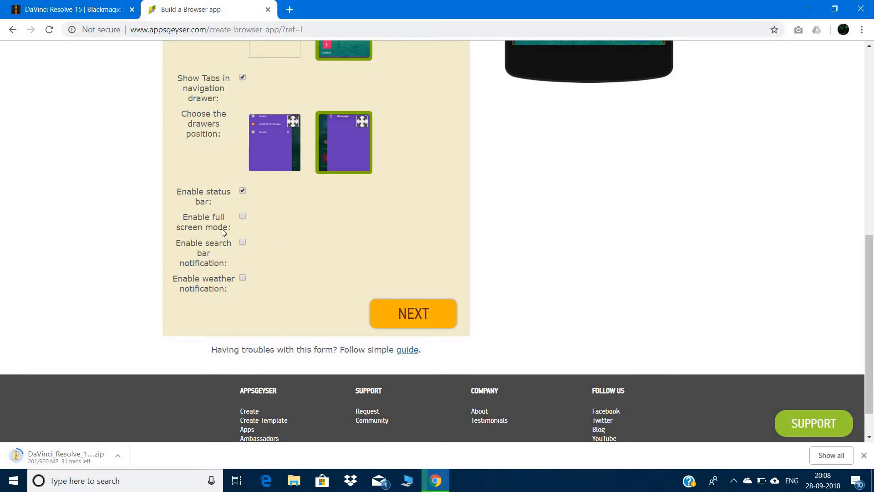
click(393, 313)
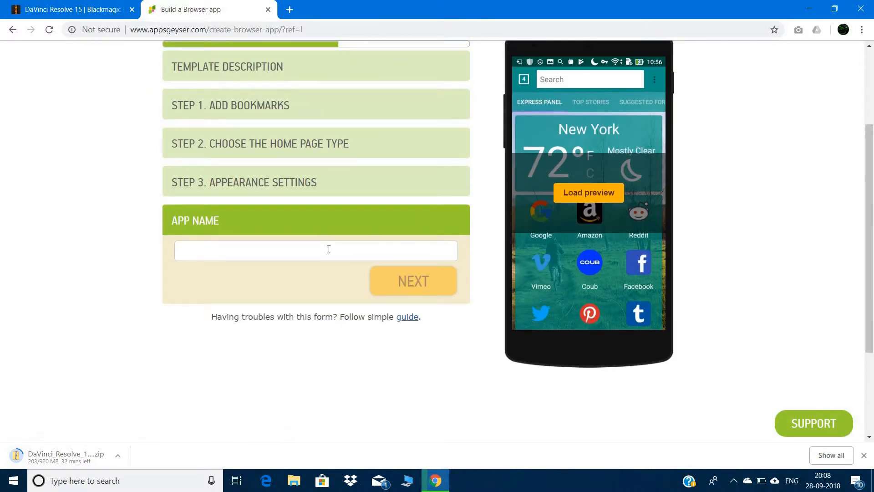
Step: Name the app technoglidetestbrowser and continue to the description section
click(328, 249)
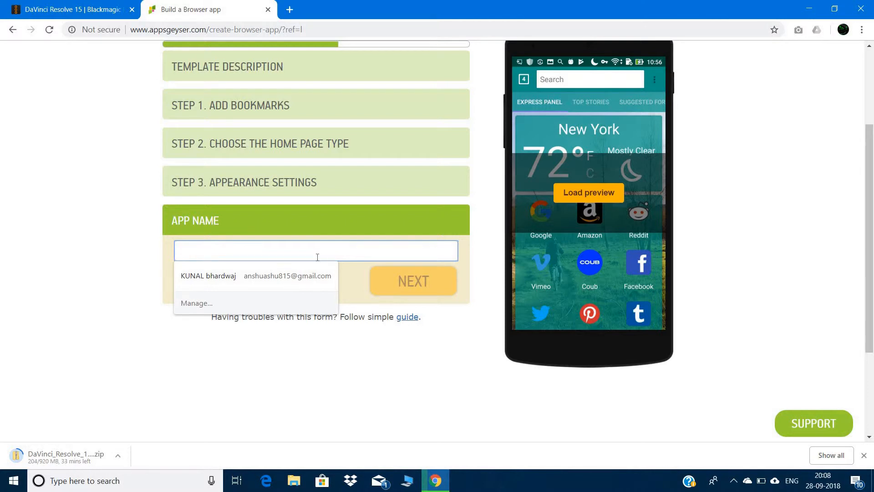
click(158, 252)
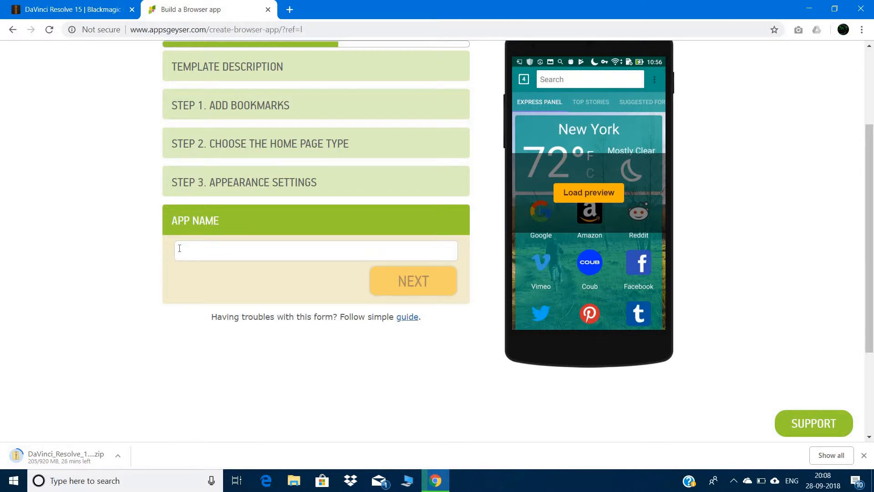
right_click(179, 250)
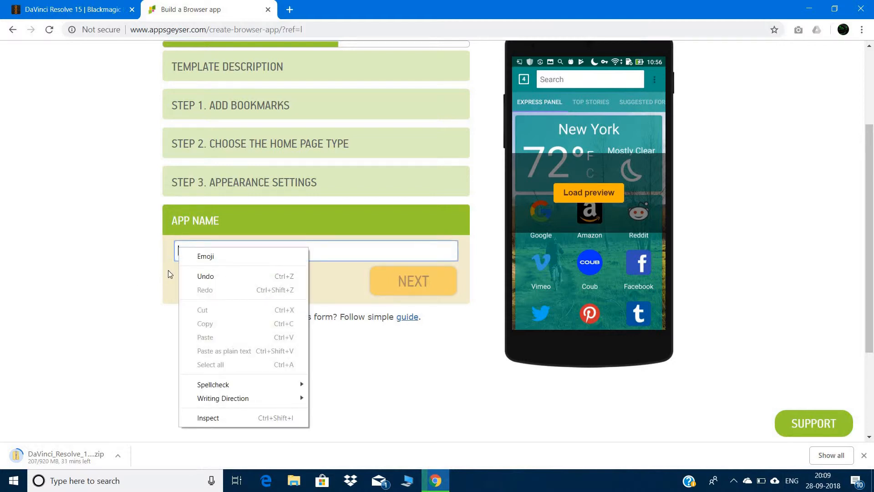
click(168, 270)
click(186, 257)
text(h)
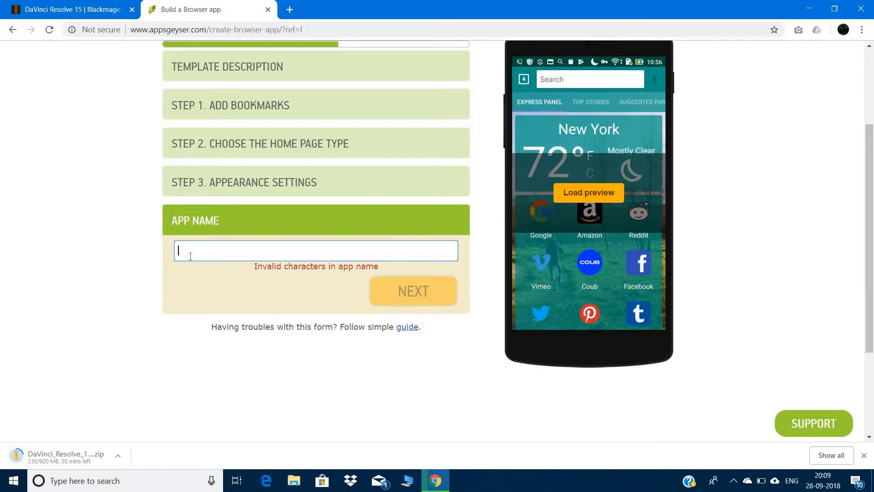
text(techno)
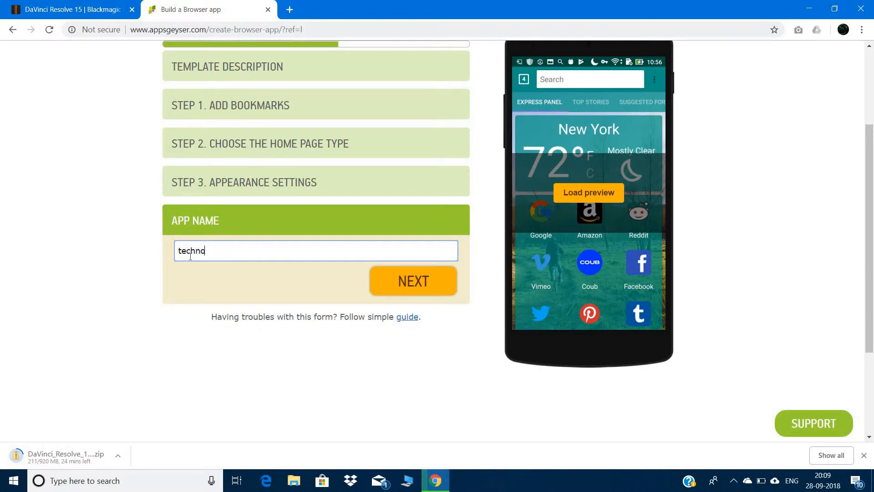
text(glidetestbrowser)
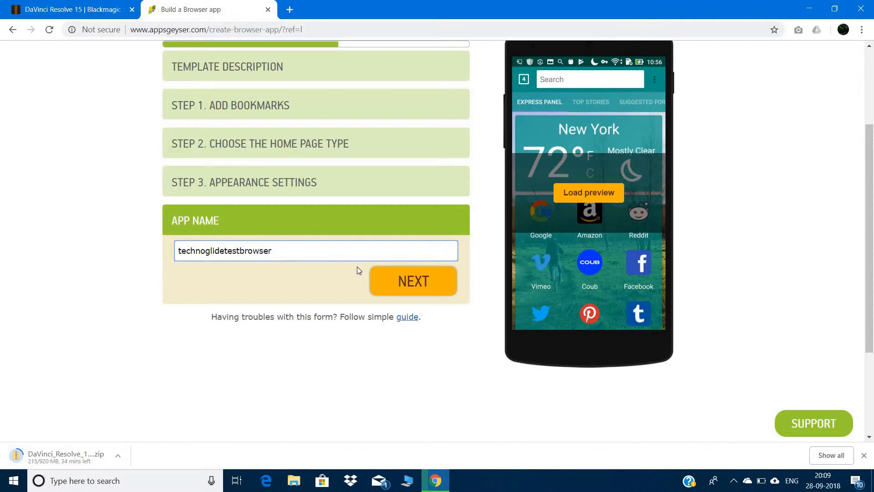
click(412, 280)
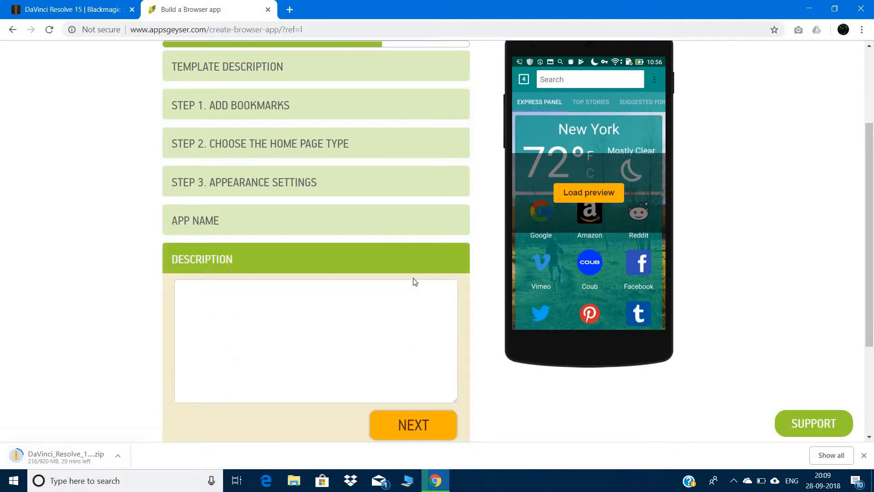
Step: Enter the description "this is my browser" and, on a second line, "subscribe to this channel viewers", and continue to the icon section
scroll(412, 280, down, 1)
click(281, 256)
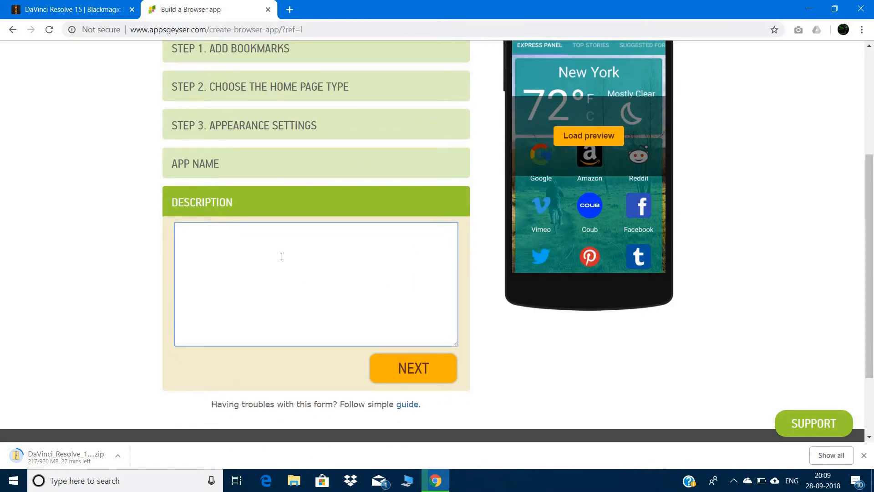
text(t)
text(his i)
text(s my)
text( bro)
text(wser )
text(subsc)
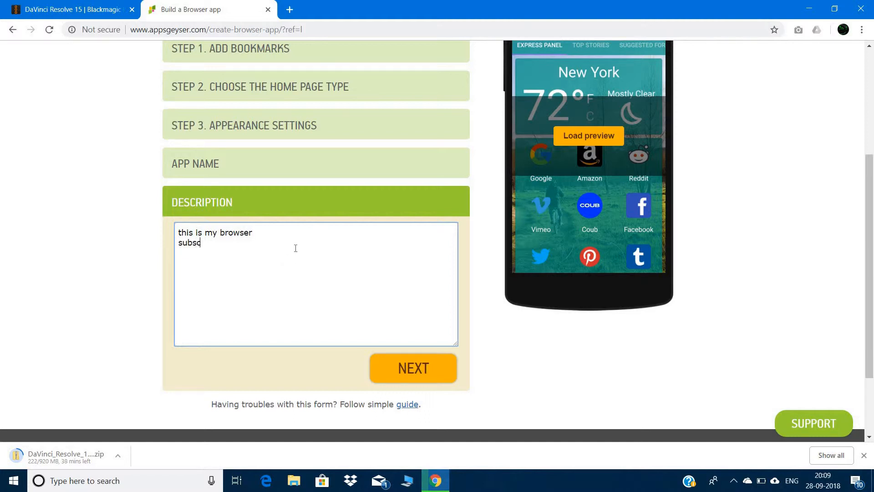
text(ribe to this channel )
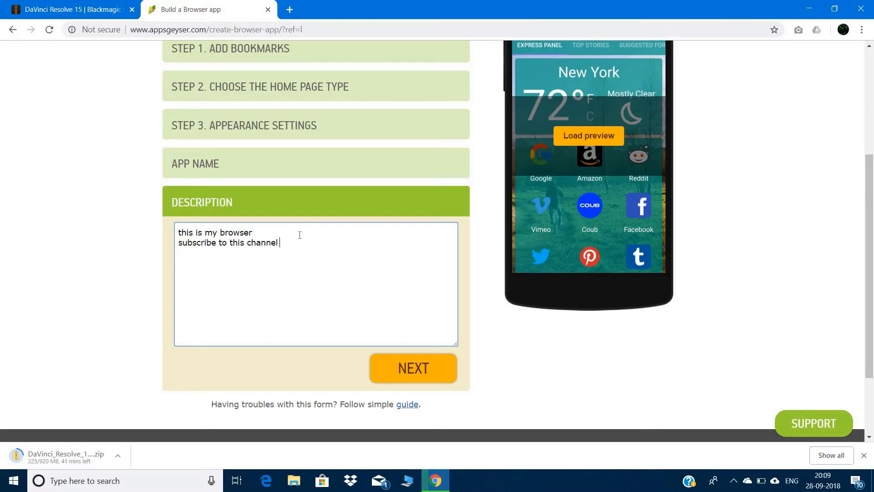
text(viewers)
click(411, 368)
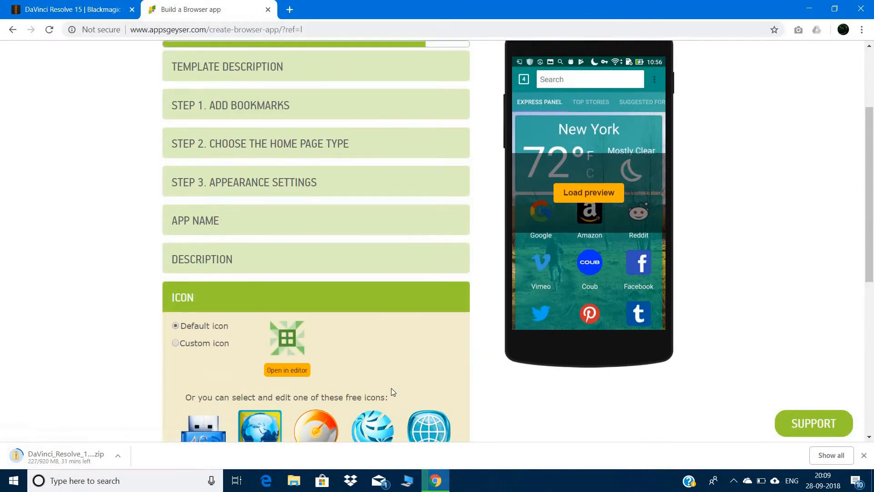
scroll(293, 320, down, 5)
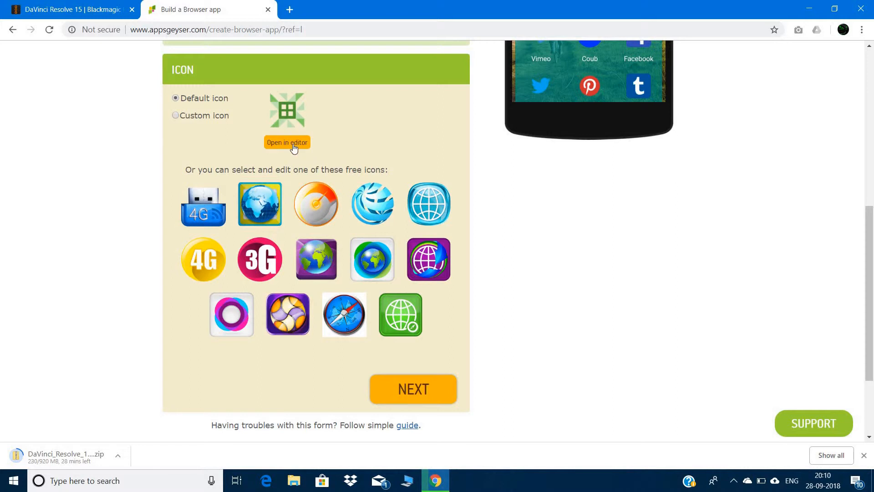
click(306, 122)
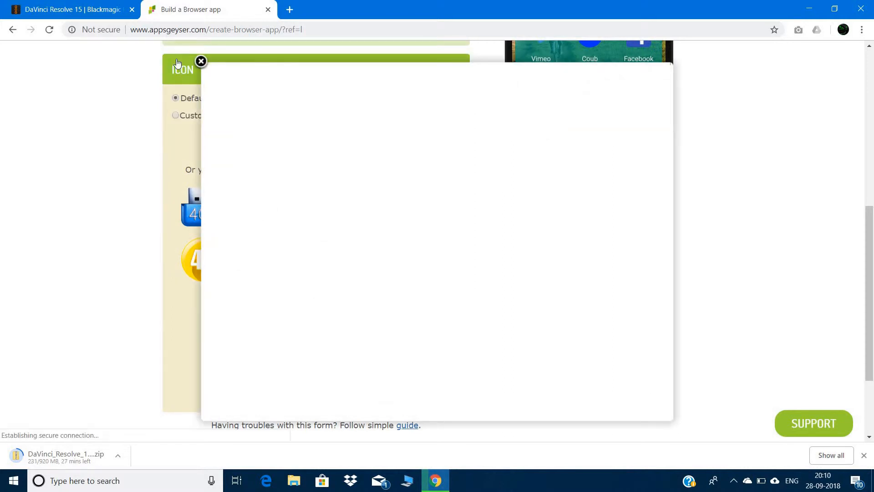
click(201, 61)
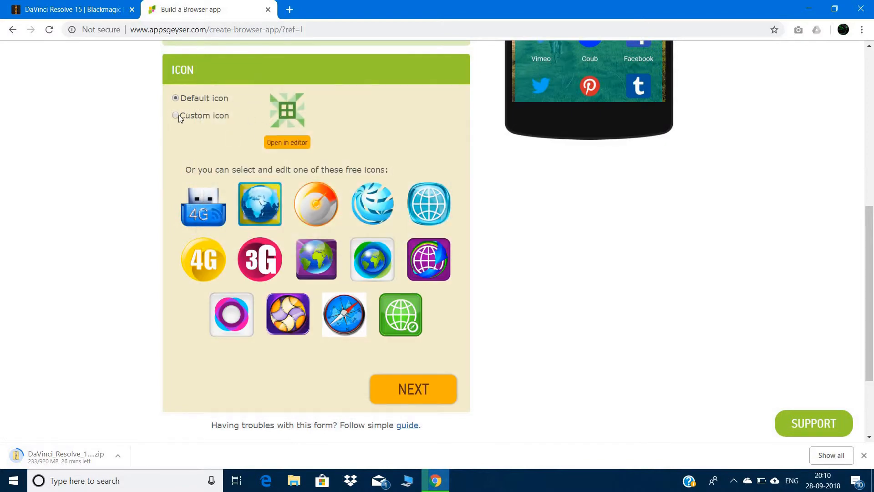
Step: Upload and crop the Indian flag image 41+cM9p1jXL._SY355_ from Downloads as the custom icon, and create the app
click(177, 116)
click(282, 123)
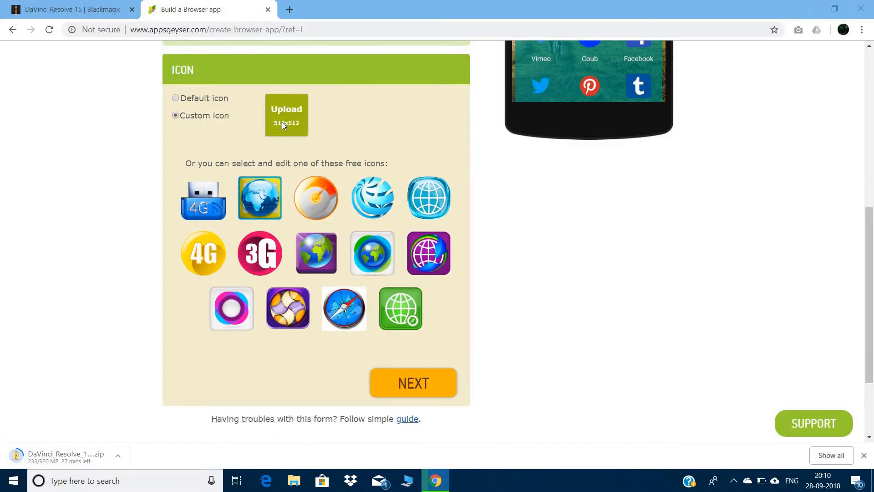
scroll(283, 149, down, 1)
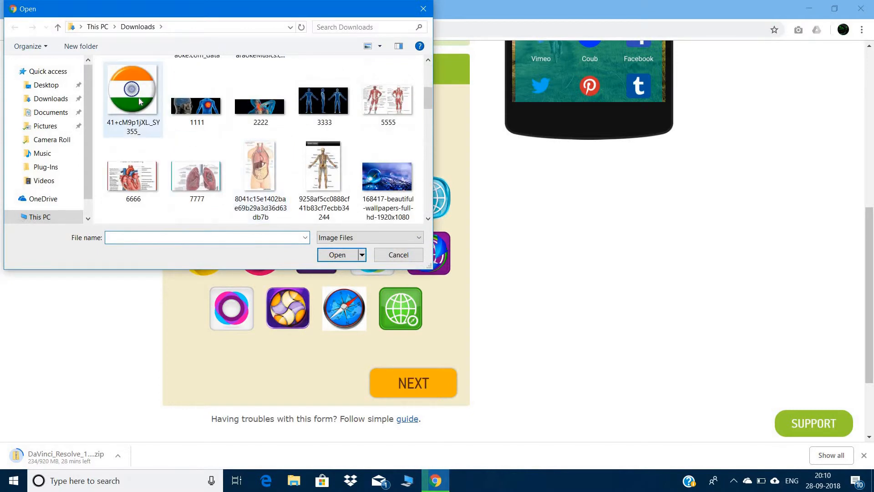
click(153, 96)
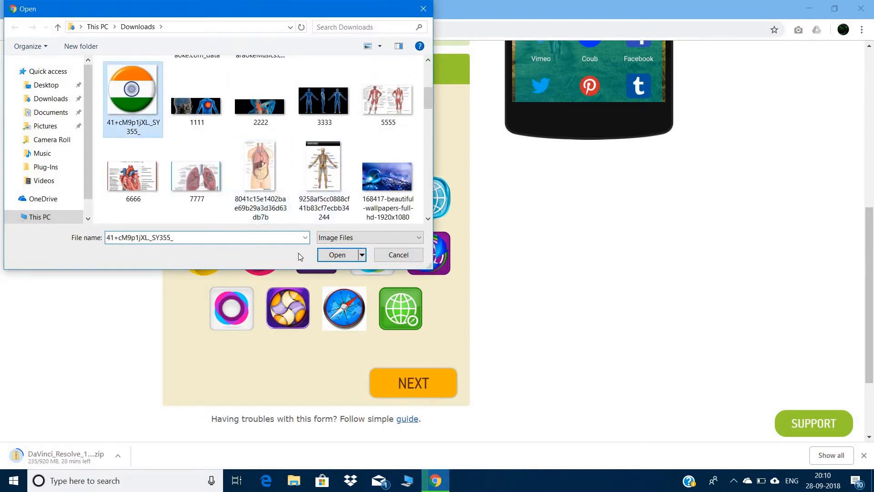
click(337, 255)
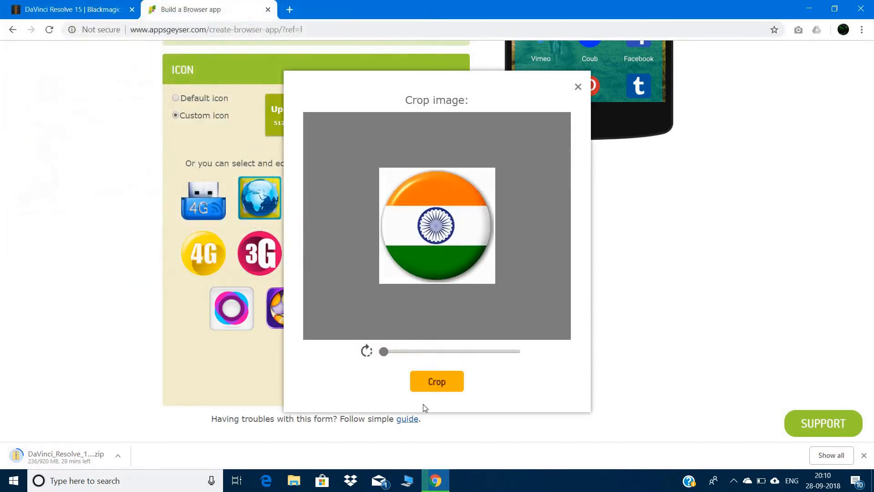
click(420, 374)
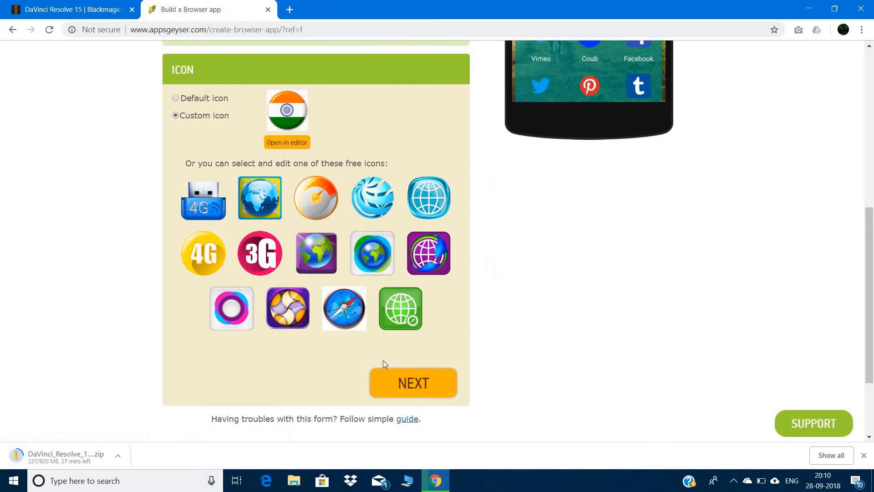
click(407, 381)
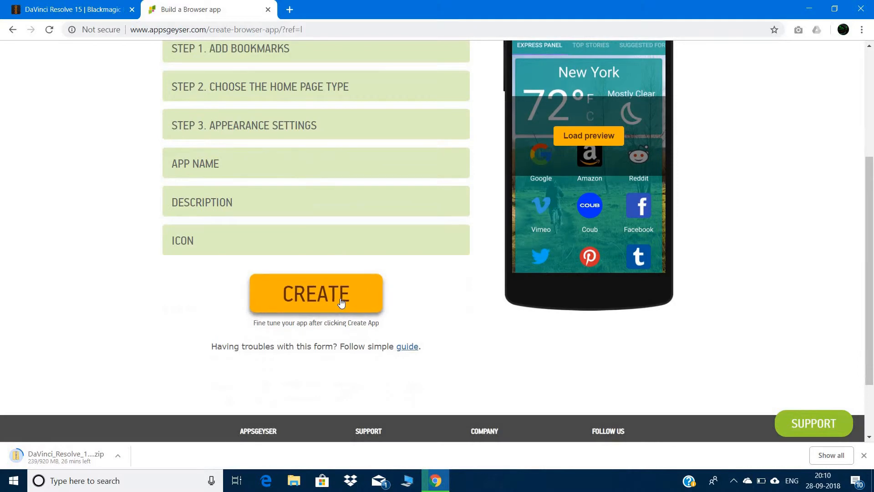
click(342, 302)
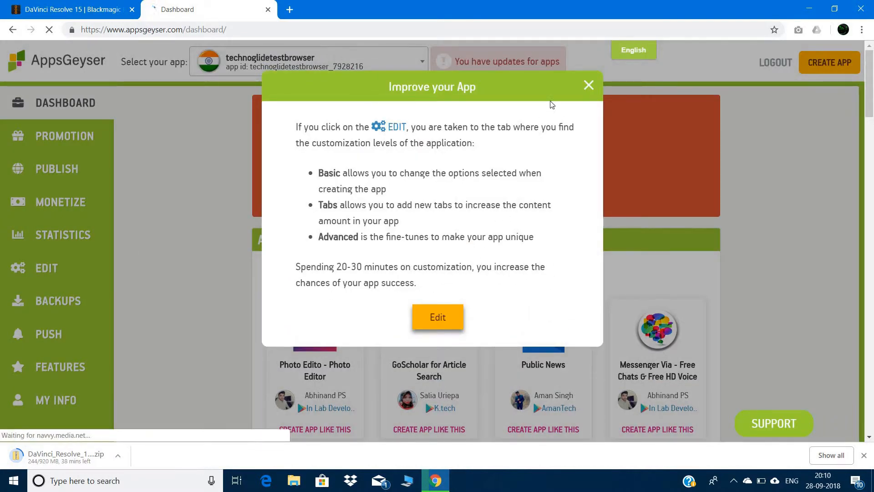
Step: Open the new app for editing and look through its basic and advanced settings
click(430, 319)
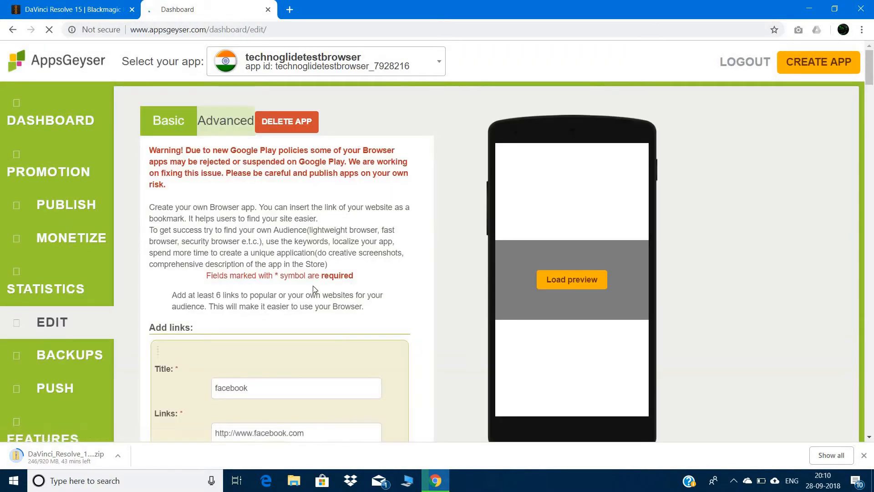
scroll(201, 230, down, 5)
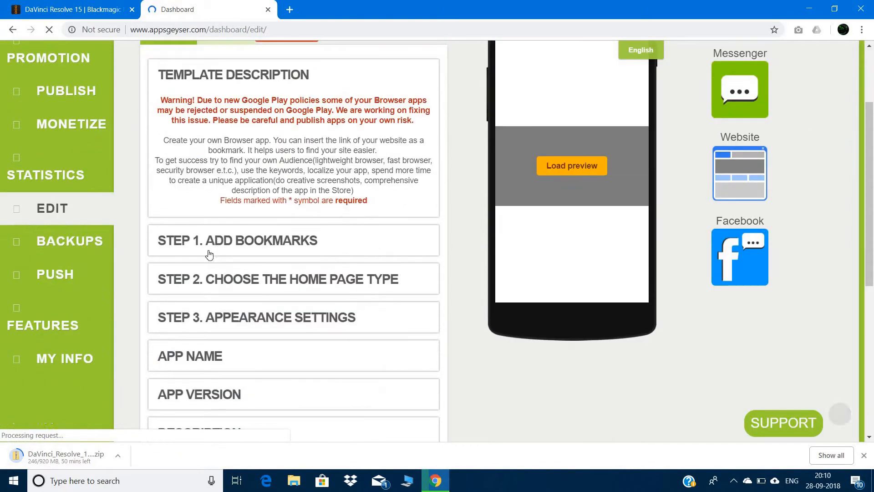
scroll(200, 230, up, 5)
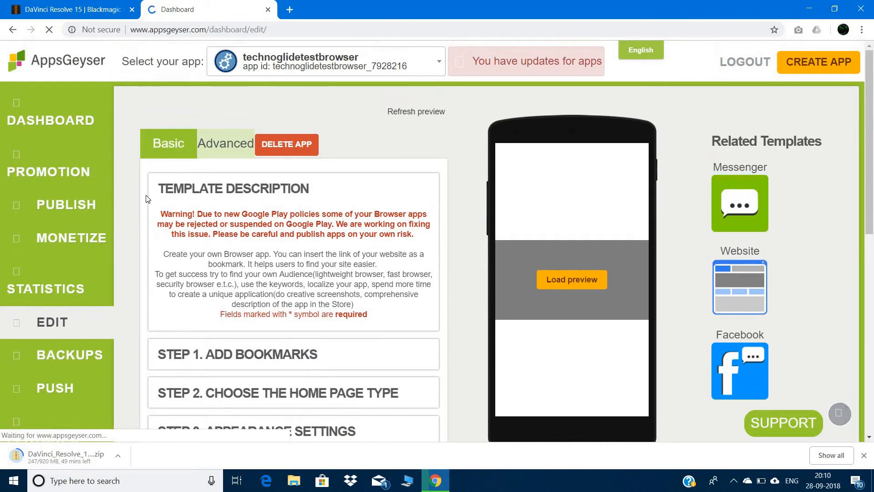
click(233, 144)
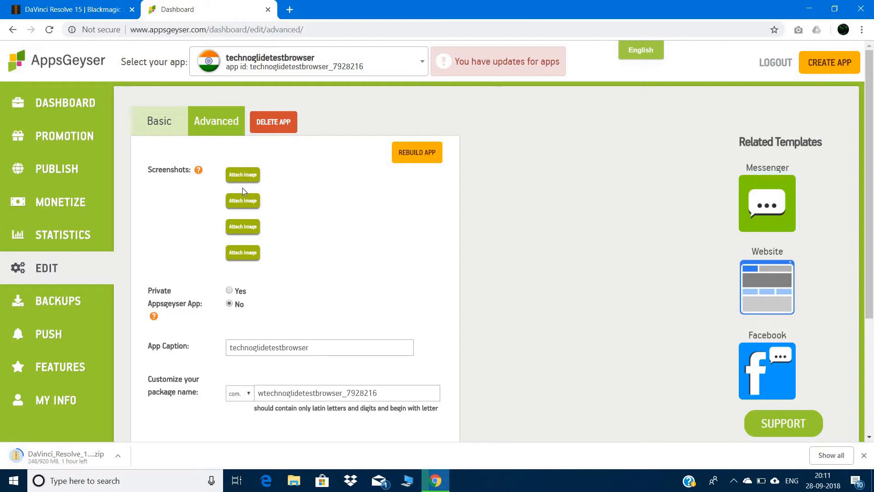
scroll(133, 227, down, 3)
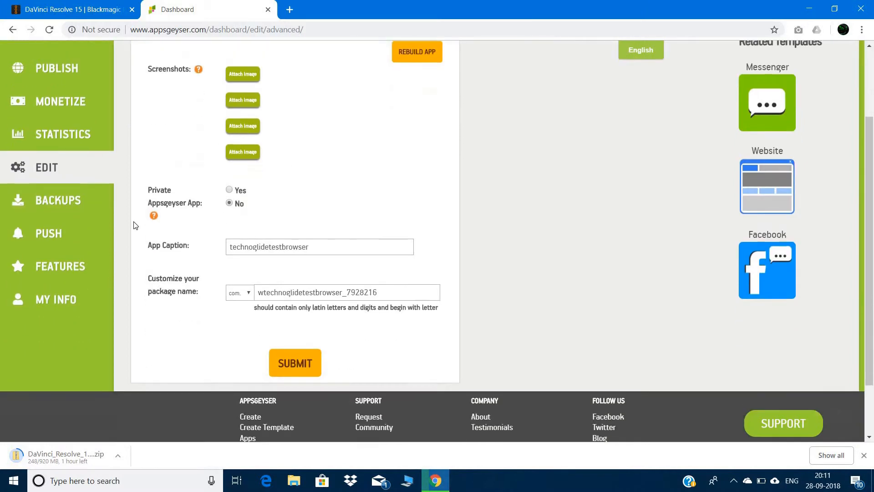
scroll(94, 160, up, 3)
Step: Return to the app's dashboard and download the technoglidetestbrowser APK once it is built
click(67, 96)
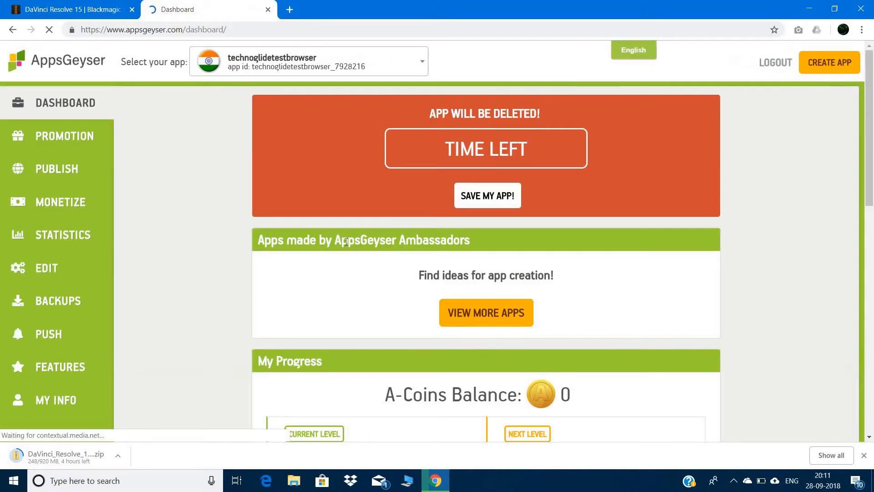
scroll(345, 244, down, 4)
scroll(346, 245, down, 10)
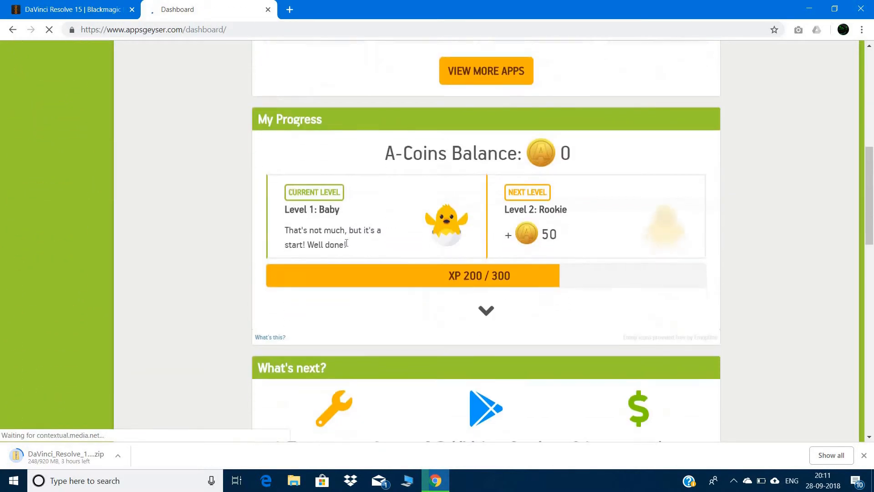
scroll(348, 250, down, 10)
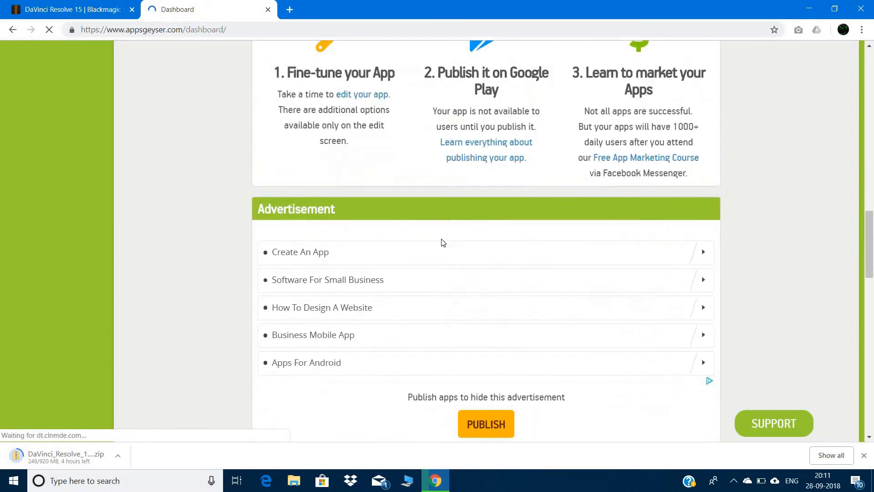
scroll(437, 242, down, 5)
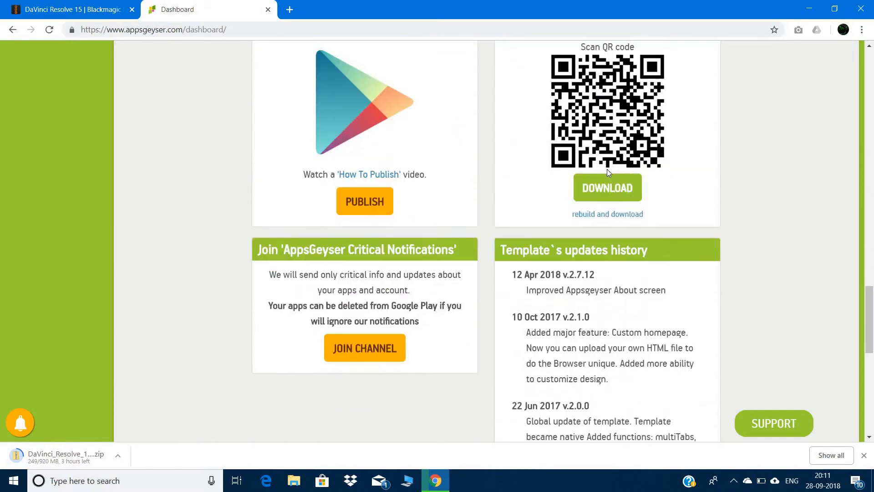
click(613, 127)
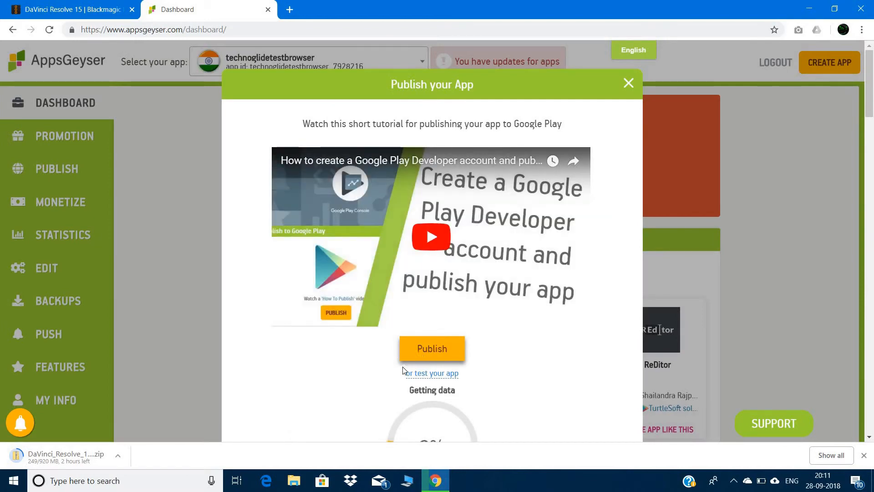
scroll(443, 262, down, 4)
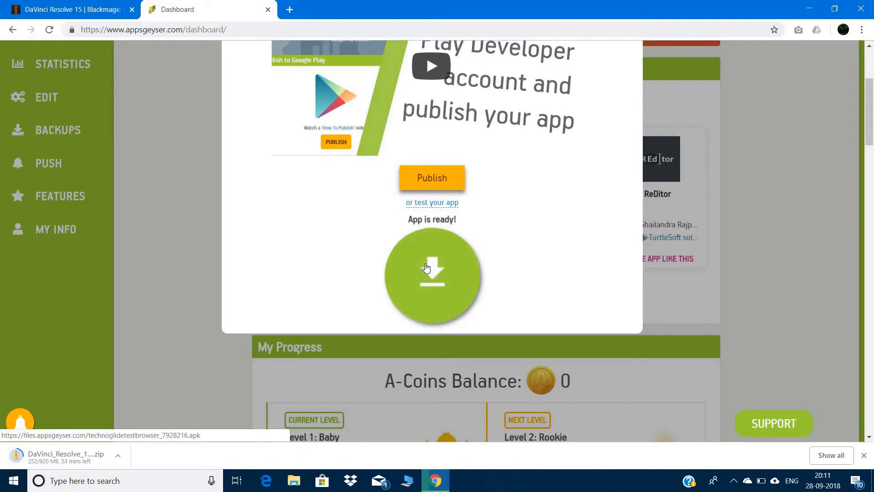
click(427, 267)
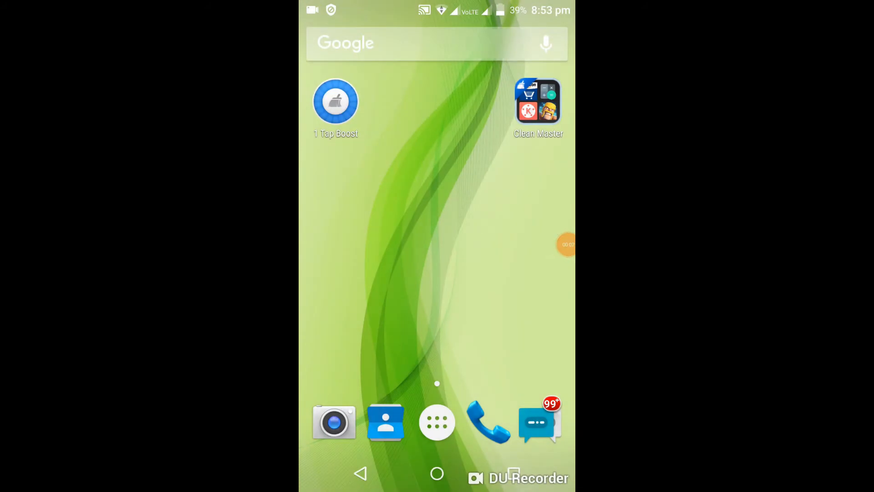
Step: Switch to the Android phone and launch the technoglidetestbrowser app from its installed apps
click(437, 422)
drag(515, 273, 346, 273)
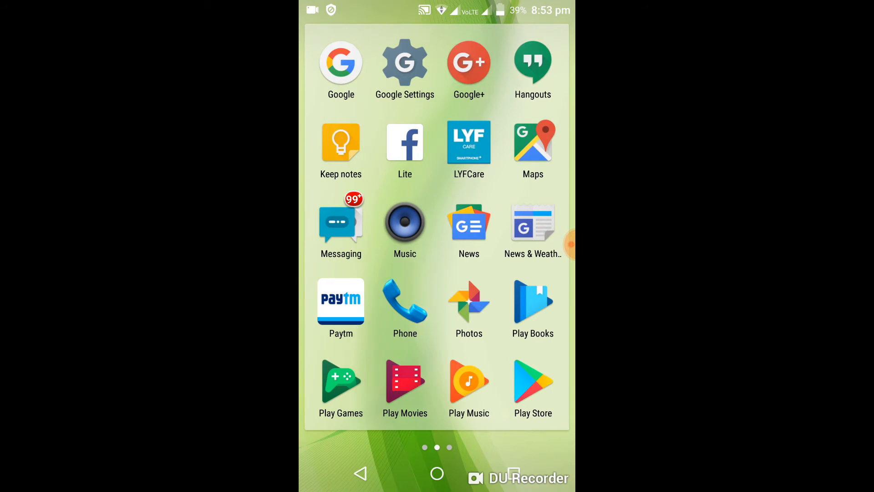
drag(514, 273, 346, 273)
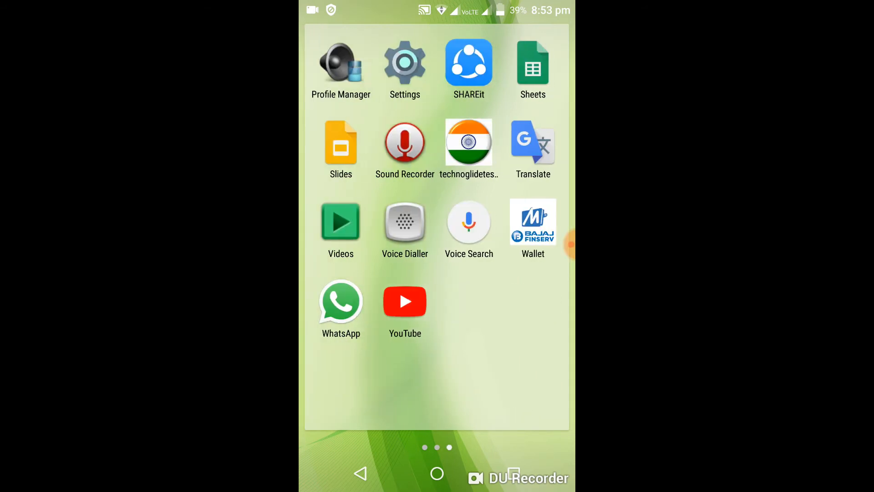
click(401, 293)
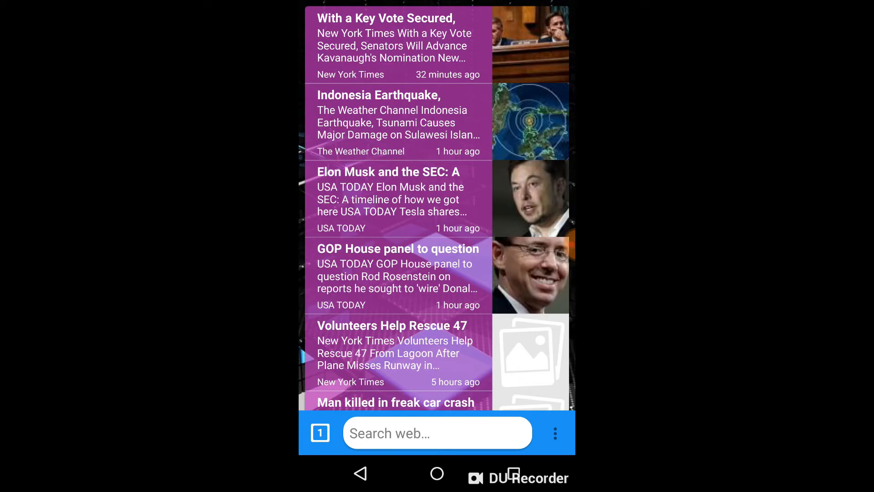
Step: Look through the homepage news feed, open a second browser tab and browse the feed there
scroll(437, 208, down, 1)
scroll(437, 205, down, 3)
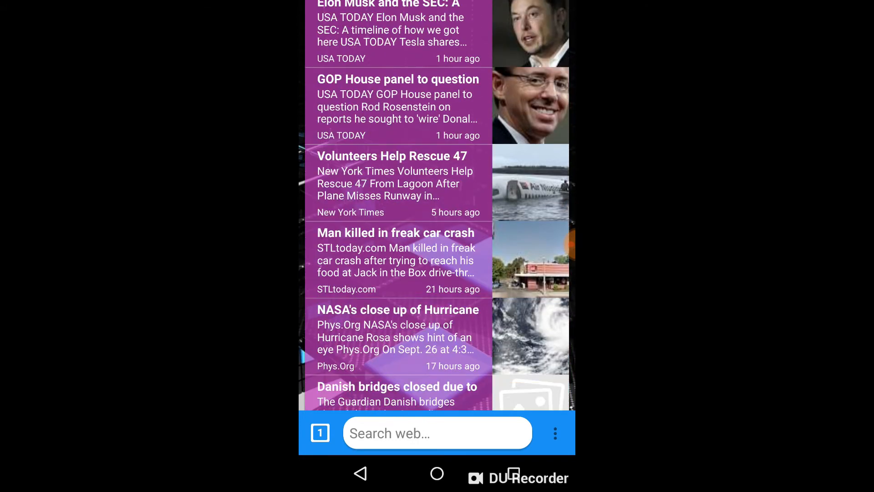
scroll(437, 204, down, 3)
scroll(437, 204, down, 3)
click(320, 433)
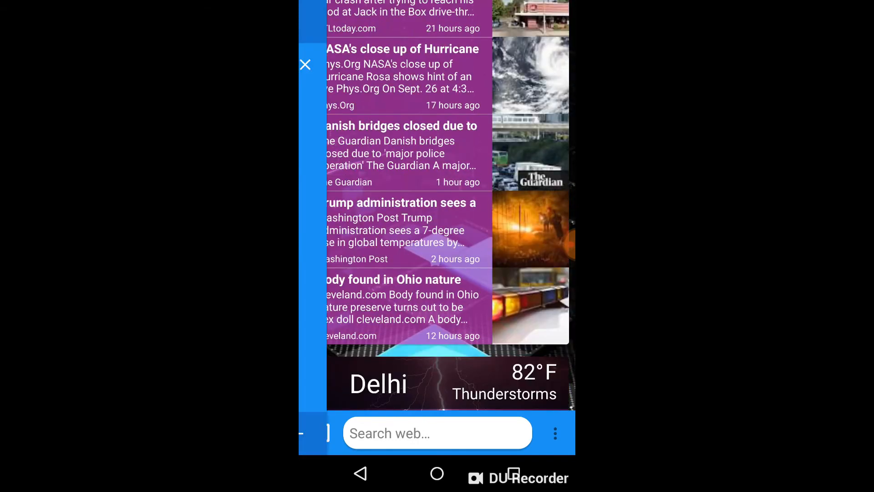
click(500, 433)
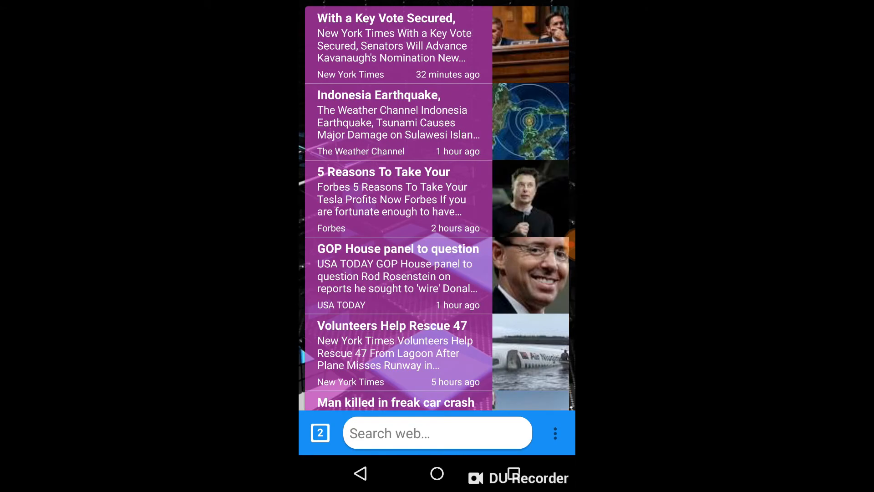
scroll(437, 205, down, 2)
scroll(437, 204, up, 1)
scroll(437, 205, down, 1)
Step: Search the web for "news" in the second tab and look through the Bing results
click(437, 433)
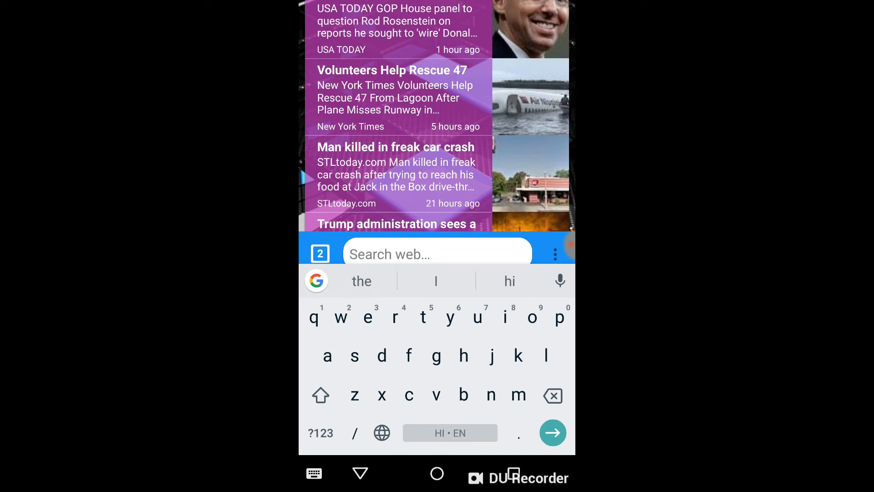
text(n)
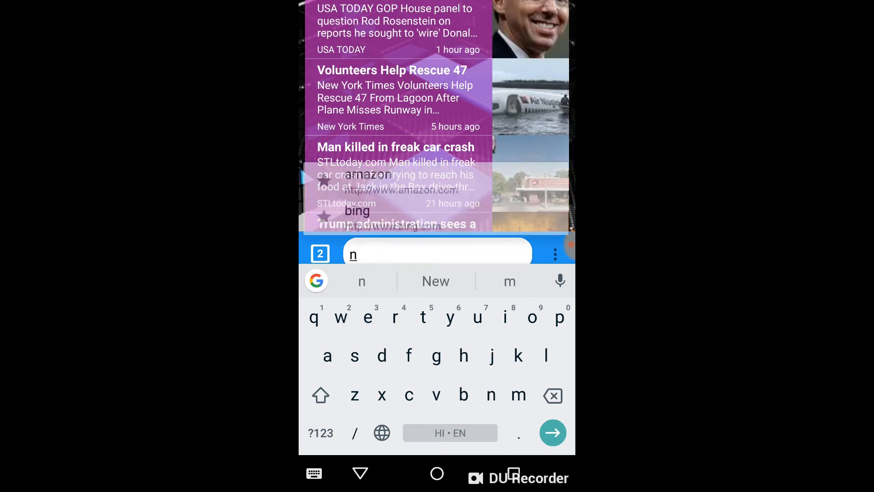
text(ews)
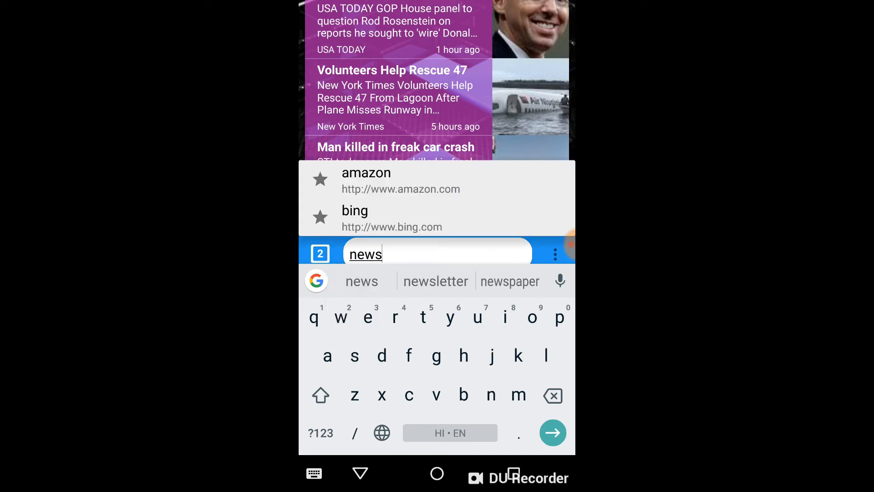
key(Return)
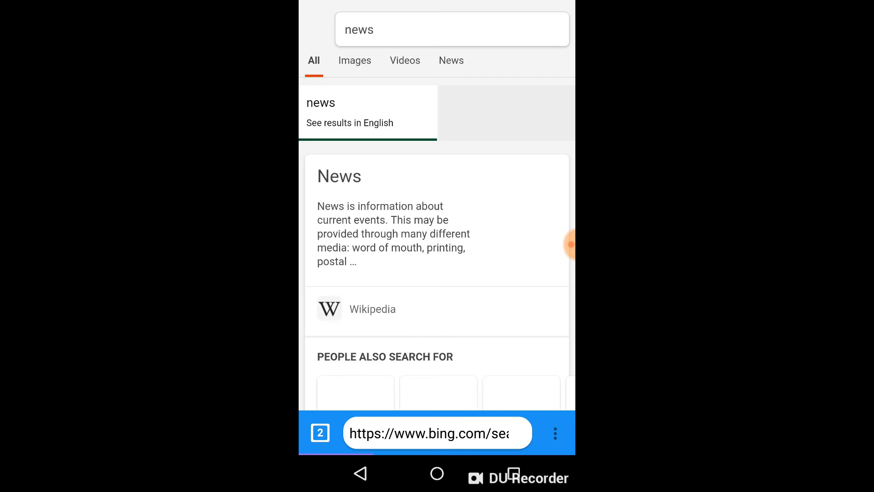
scroll(437, 205, down, 6)
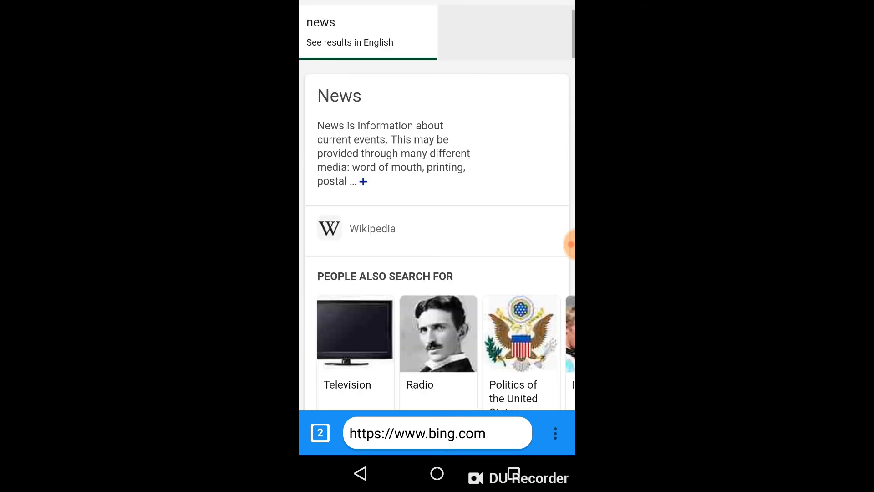
scroll(437, 205, down, 4)
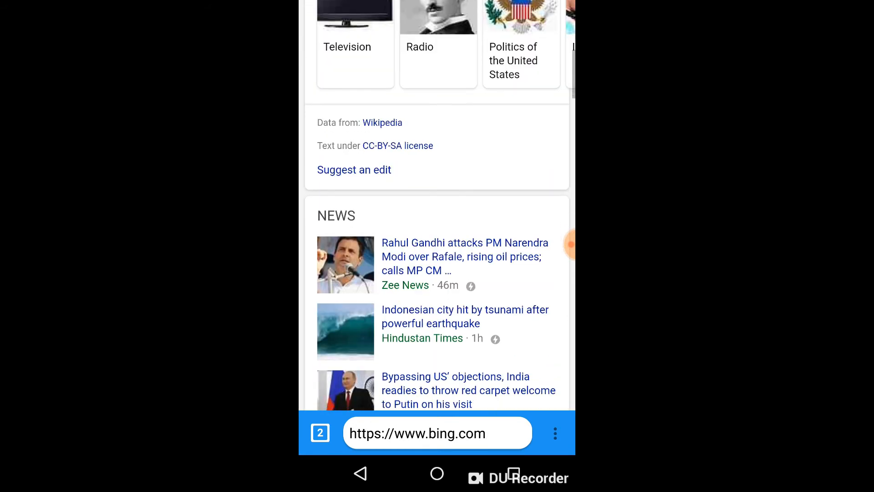
scroll(437, 205, up, 2)
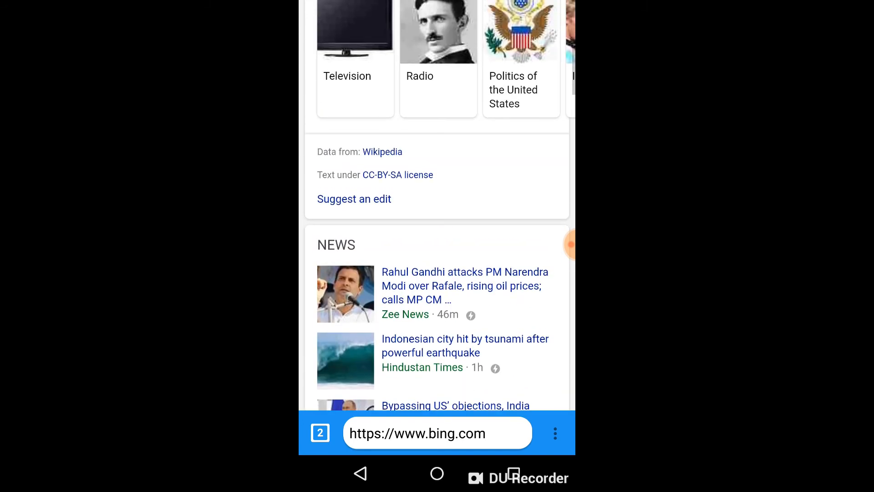
Step: Close the "news - Bing" tab and go back to the homepage tab
click(320, 433)
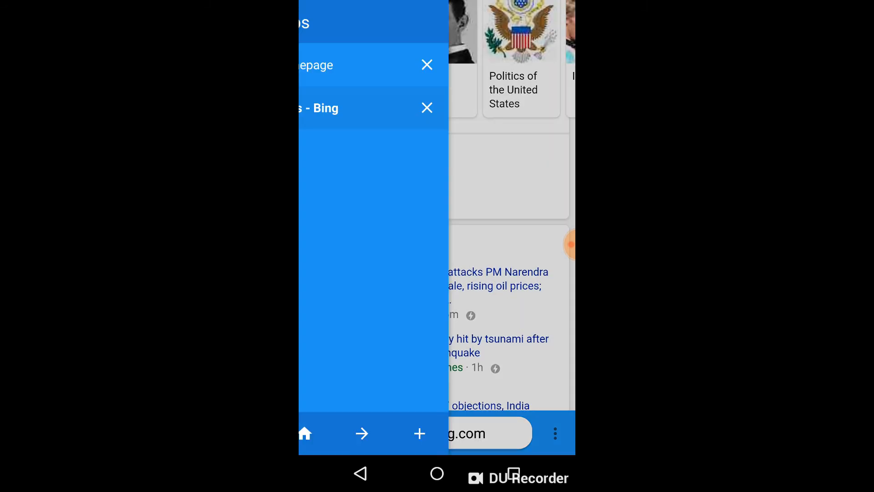
click(384, 65)
click(507, 108)
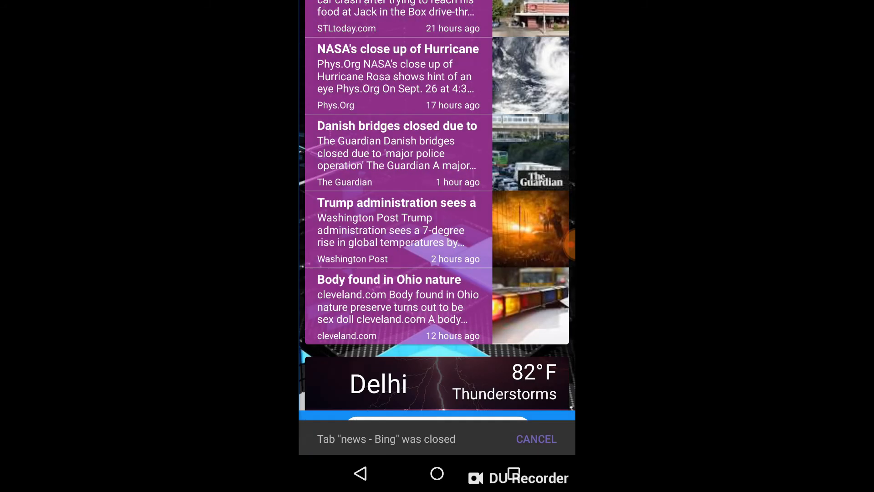
Step: Check the homepage's weather section and the browser's list of options, then close that list
scroll(437, 246, down, 2)
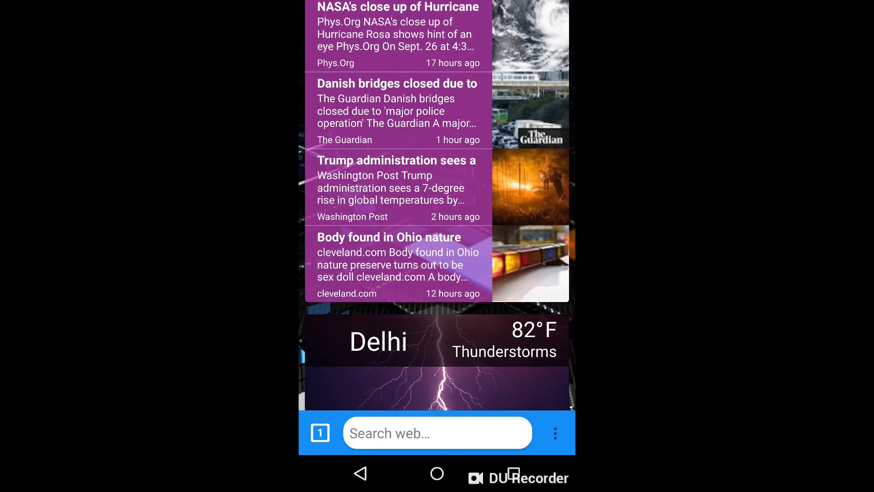
click(555, 433)
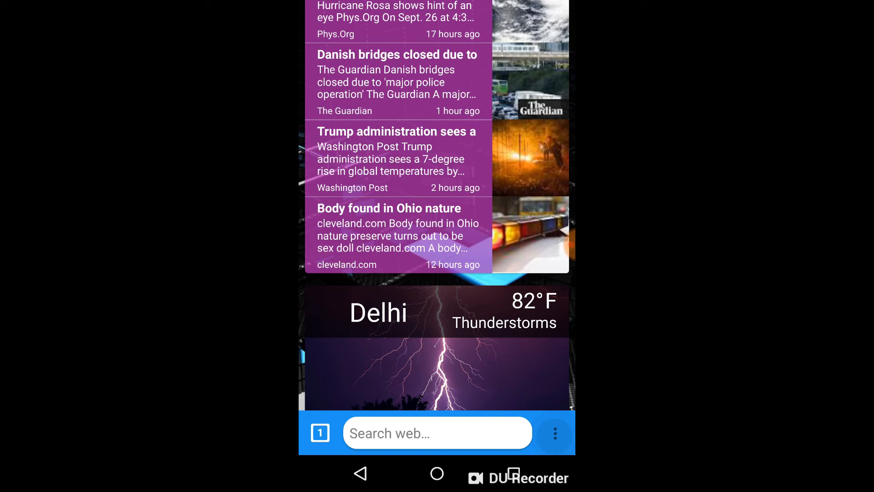
click(555, 433)
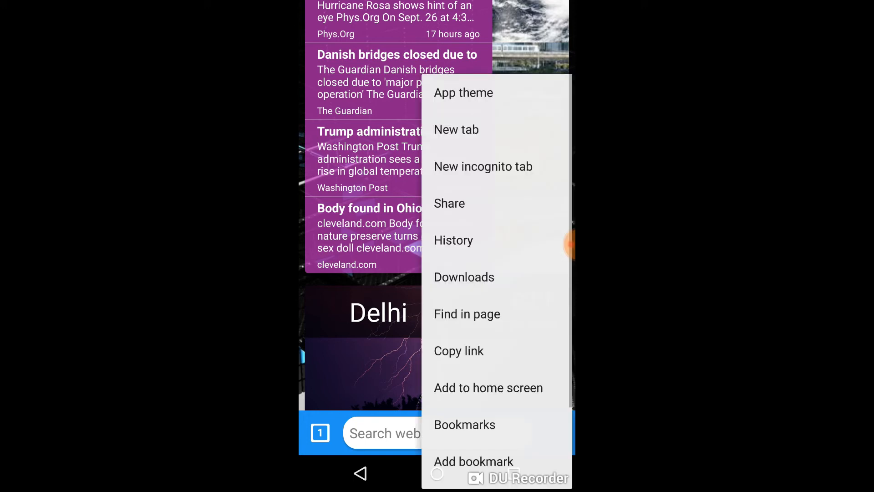
key(Escape)
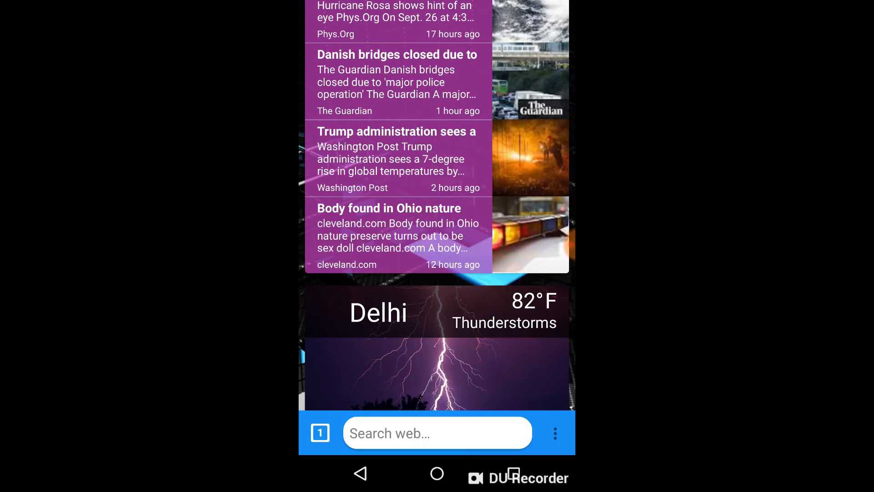